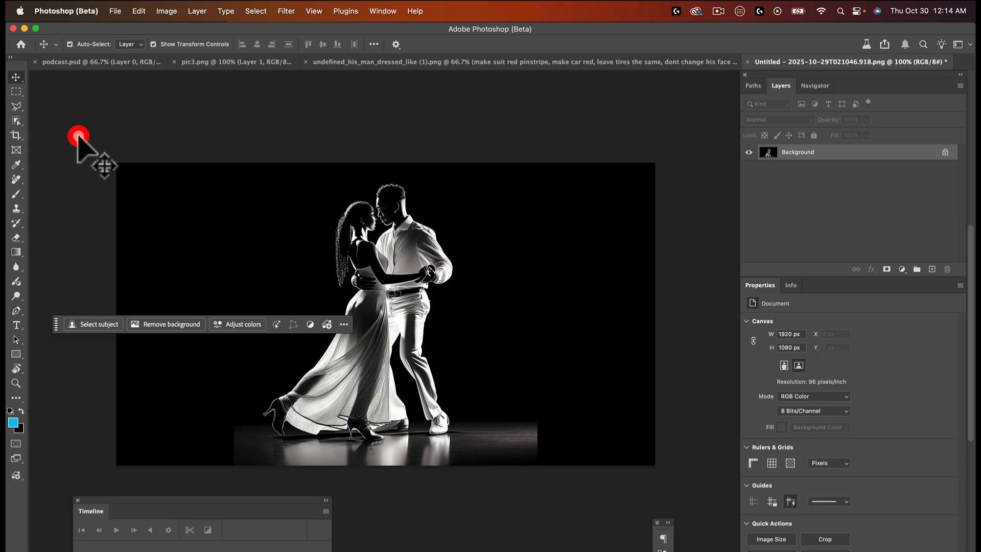
# Hide and redisplay the Contextual Task Bar, and position it just above the dancing couple image
pyautogui.moveTo(58, 324); pyautogui.dragTo(86, 349)
pyautogui.moveTo(371, 7); pyautogui.dragTo(399, 443)
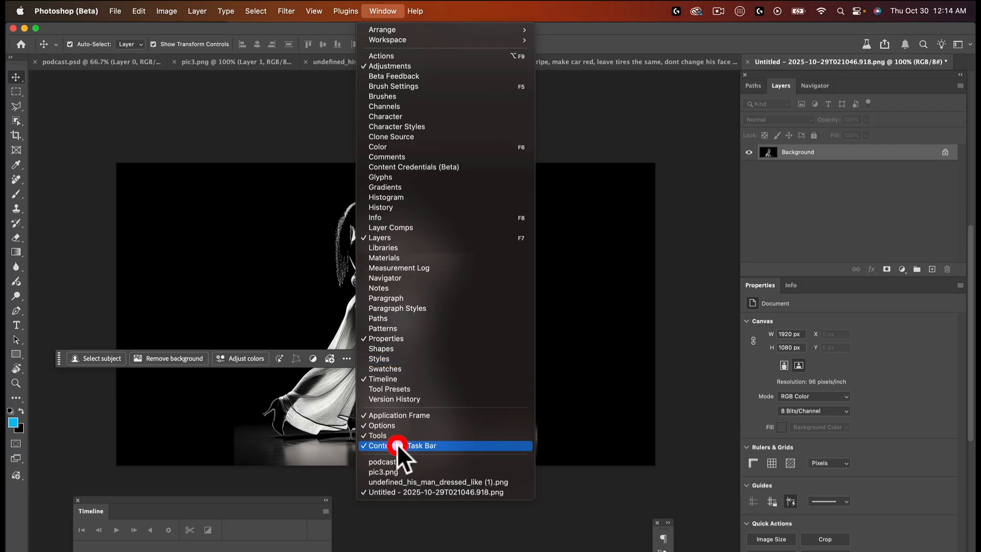
pyautogui.moveTo(398, 443); pyautogui.dragTo(398, 443)
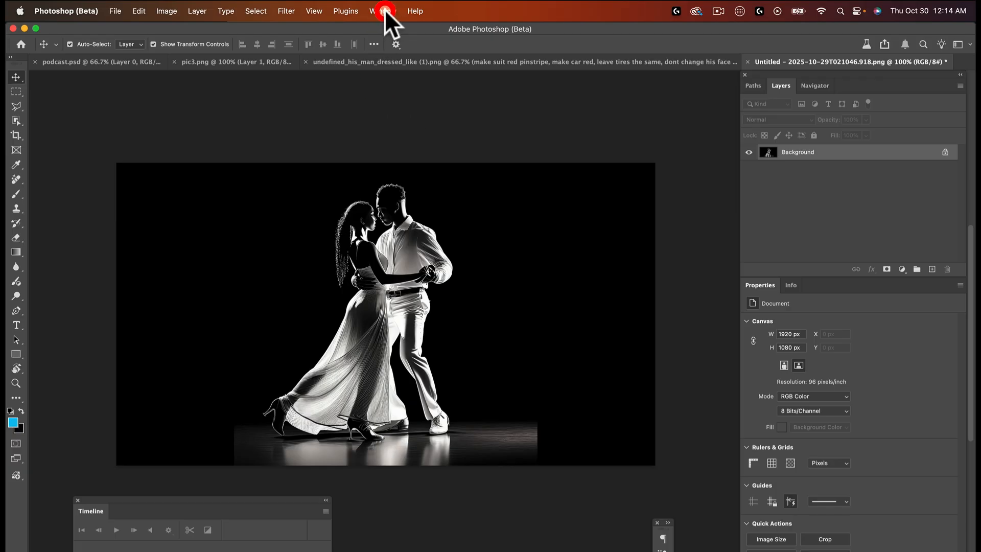
pyautogui.moveTo(385, 10); pyautogui.dragTo(415, 445)
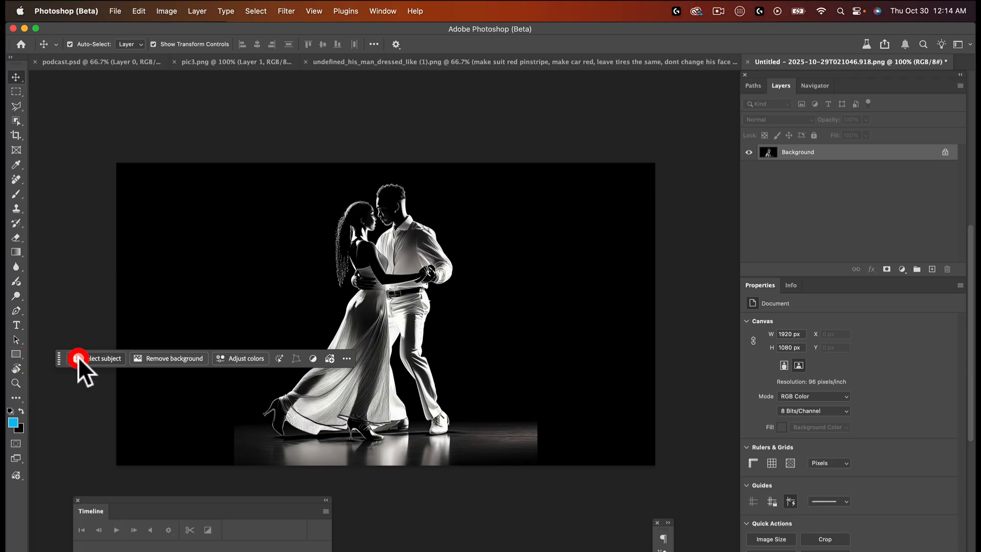
pyautogui.moveTo(58, 358); pyautogui.dragTo(125, 140)
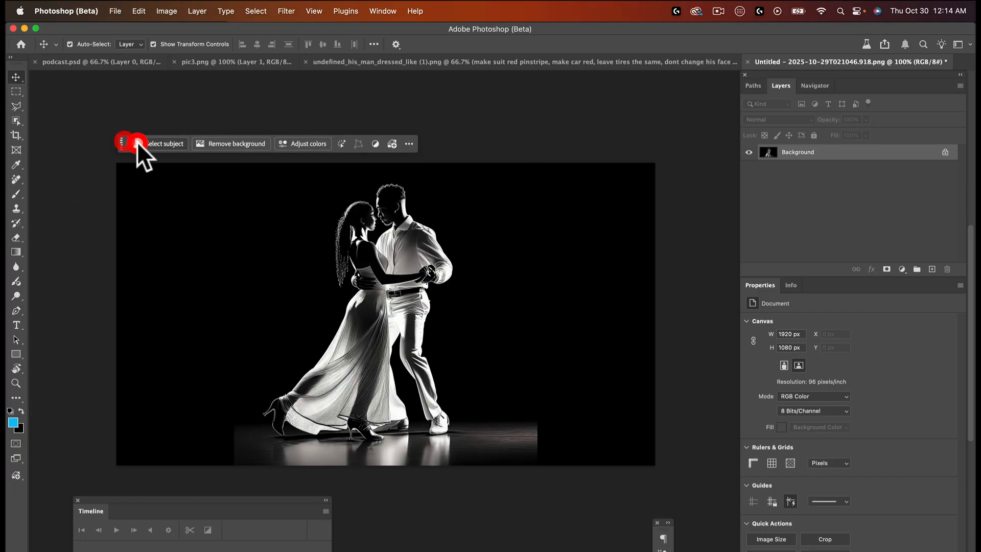
# Unlock the Background layer and select the entire image with a rectangular marquee
pyautogui.click(19, 92)
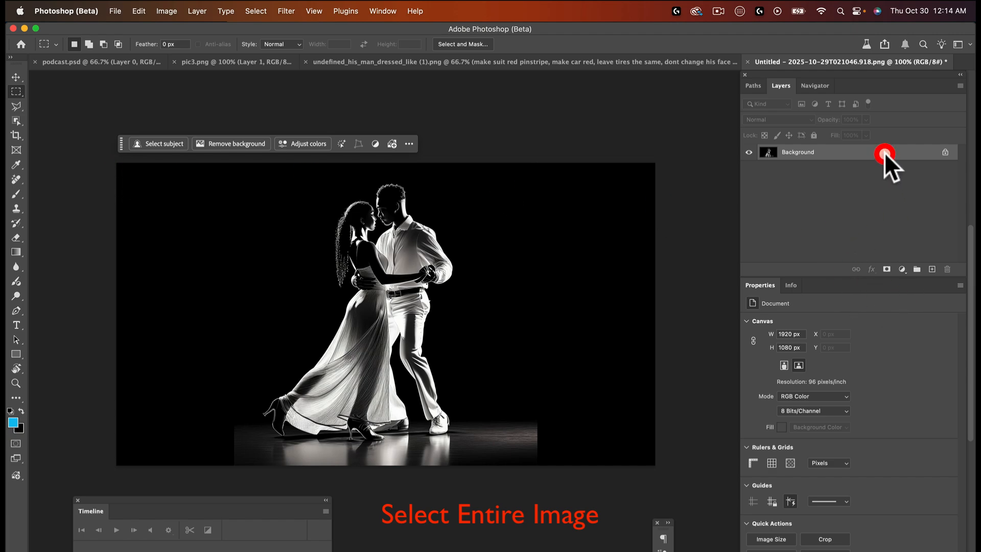
pyautogui.click(946, 151)
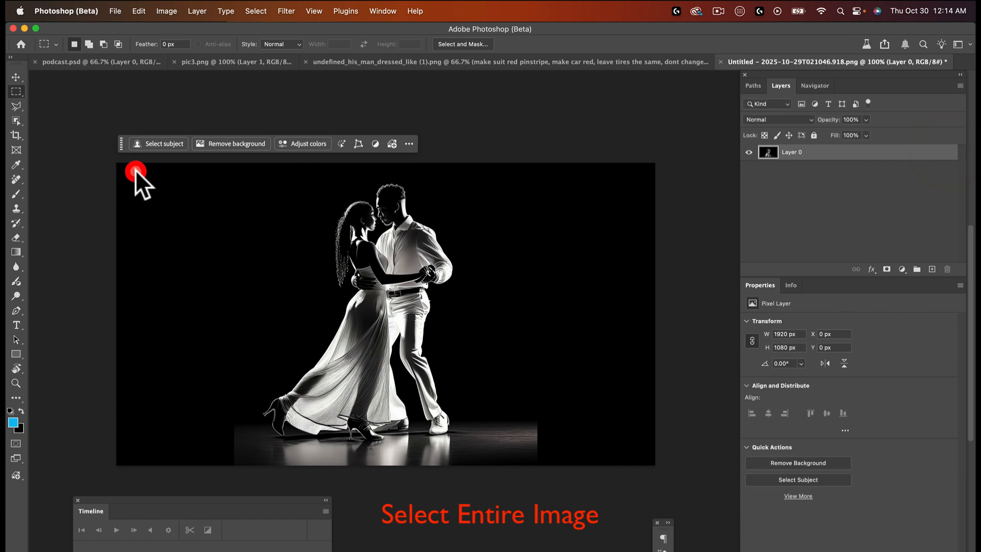
pyautogui.moveTo(114, 159); pyautogui.dragTo(650, 481)
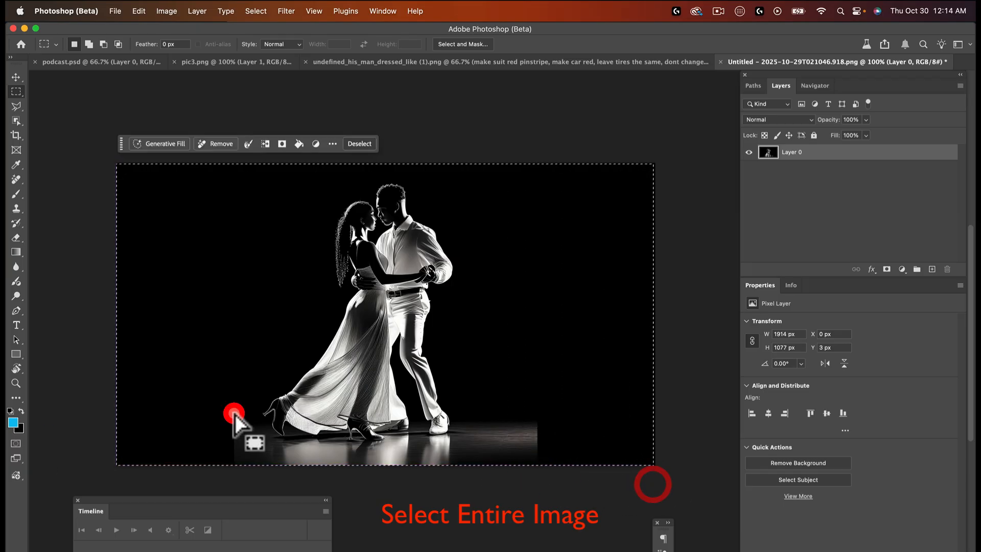
# Start a Generative Fill on the selection with the prompt "change this color o purple"
pyautogui.click(161, 143)
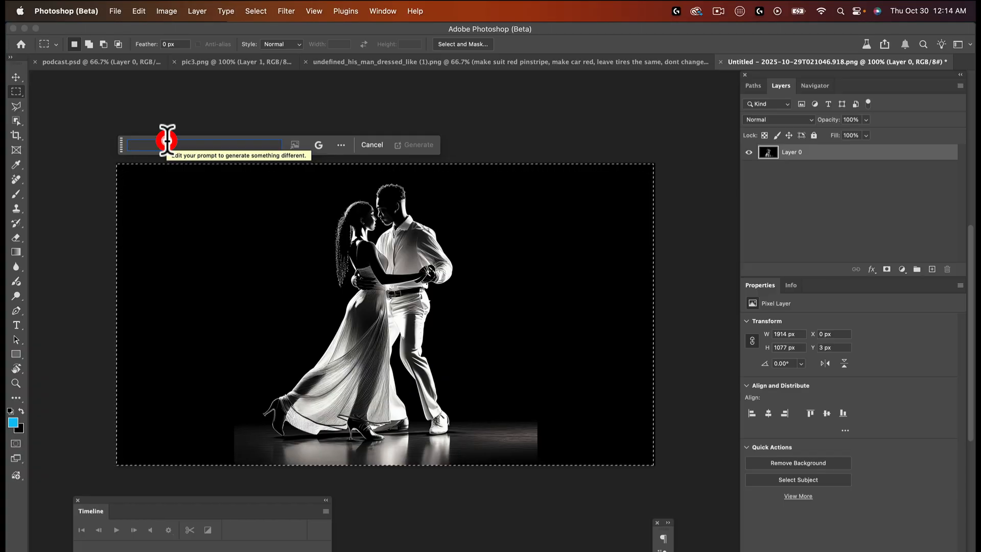
pyautogui.write('change')
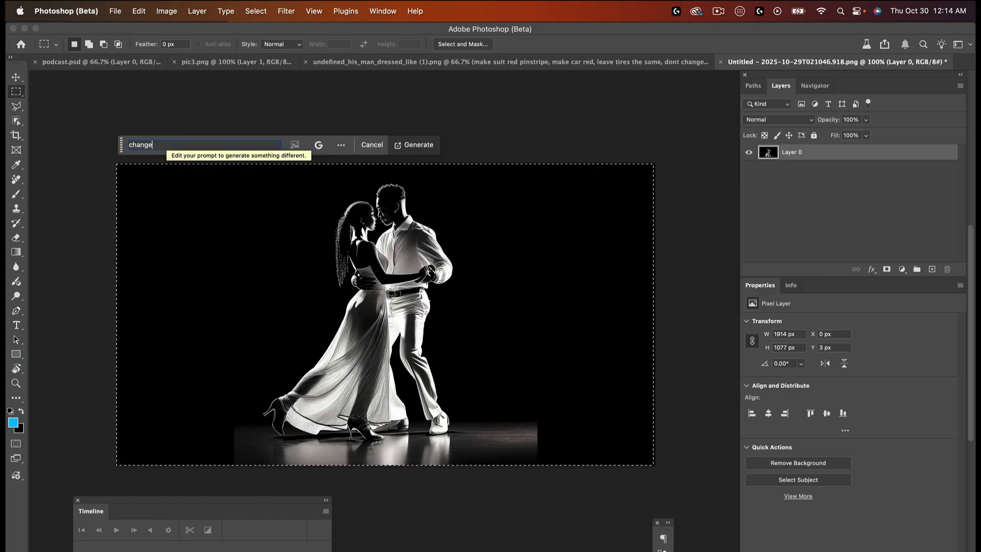
pyautogui.write(' this color to purple')
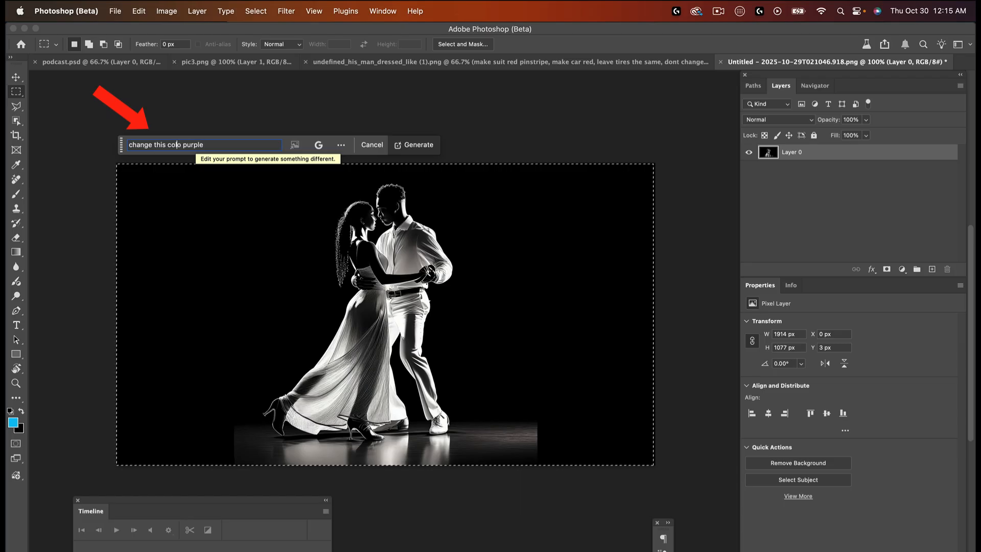
pyautogui.tripleClick(227, 145)
pyautogui.click(220, 145)
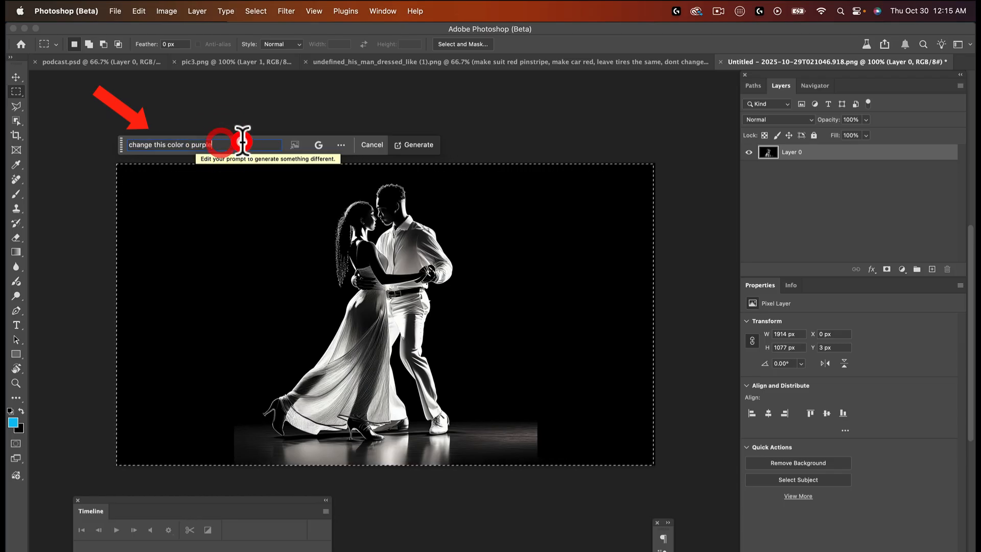
# Extend the fill prompt with ", do not change faces or hands" and generate the purple version
pyautogui.write(', ')
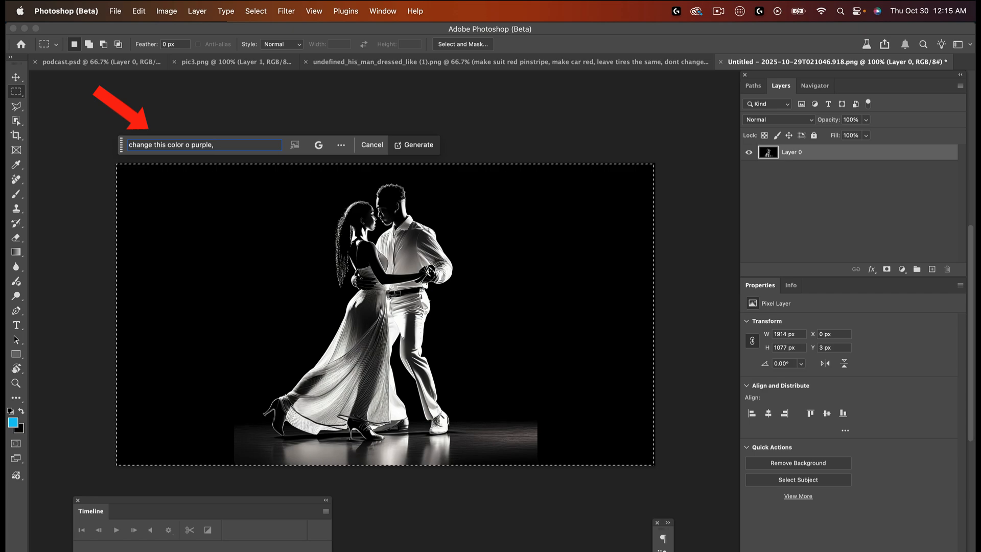
pyautogui.write('do n')
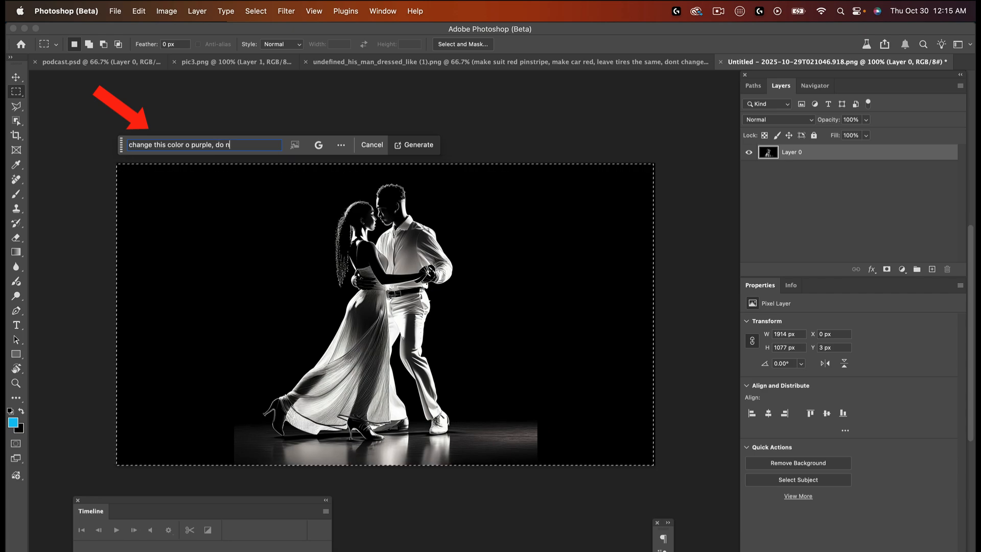
pyautogui.write('ot chang')
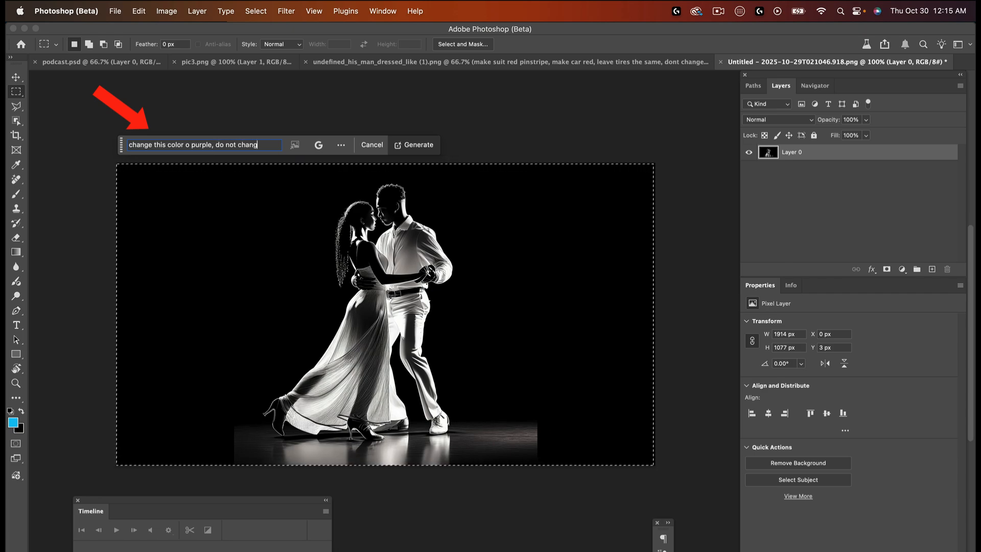
pyautogui.write('e faces')
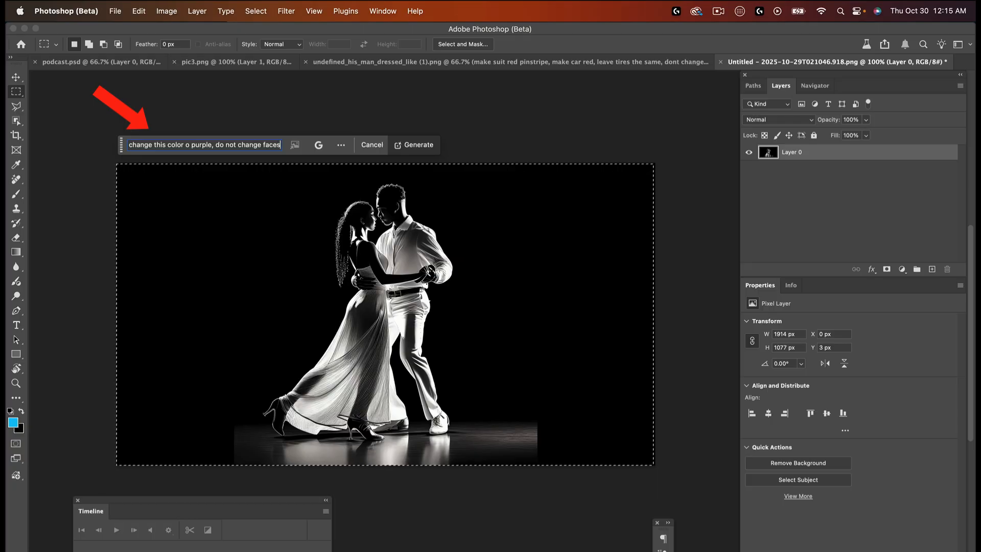
pyautogui.click(242, 141)
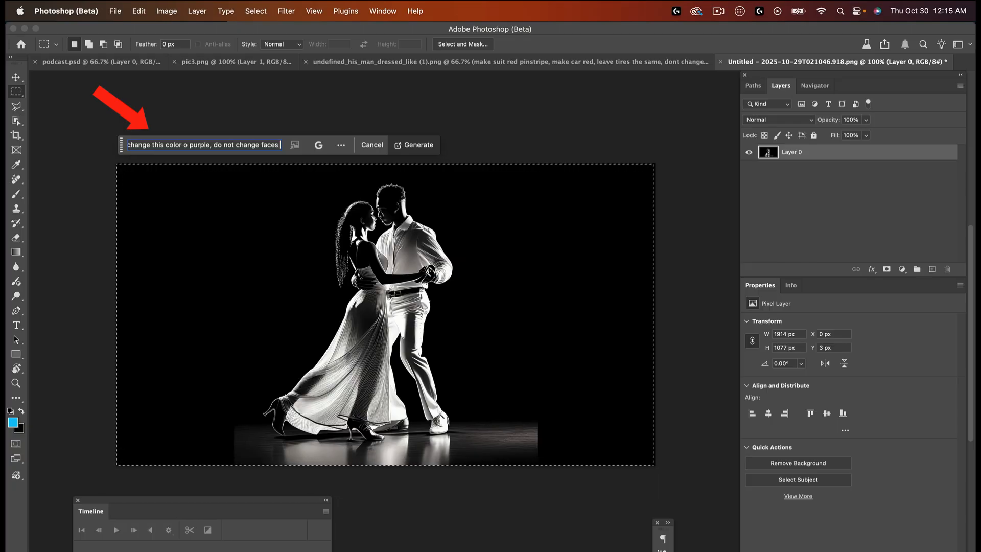
pyautogui.write('or hands')
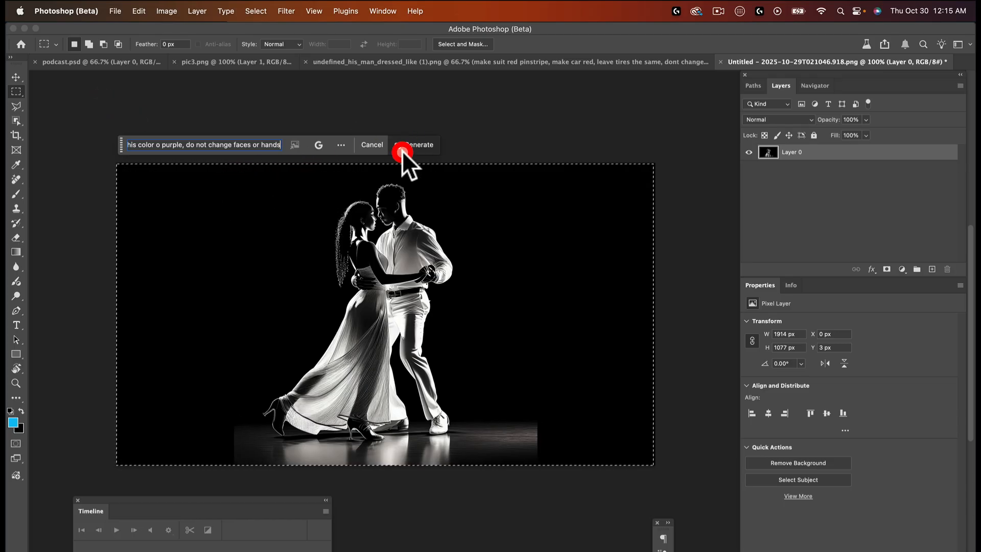
pyautogui.click(420, 143)
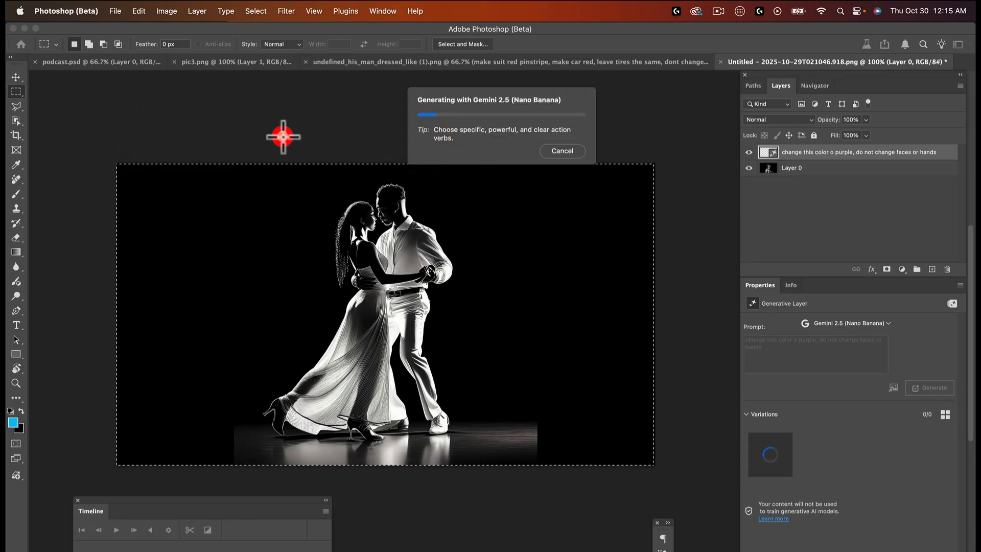
# Review the available Adobe and partner AI models for the generative layer, keeping Gemini 2.5 (Nano Banana) as the choice
pyautogui.hscroll(-3, 279, 133)
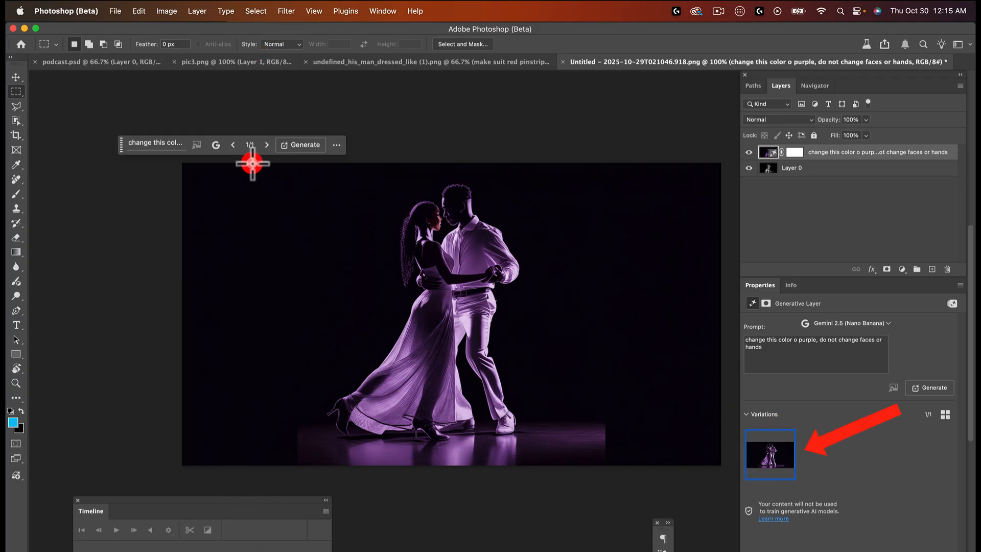
pyautogui.click(223, 145)
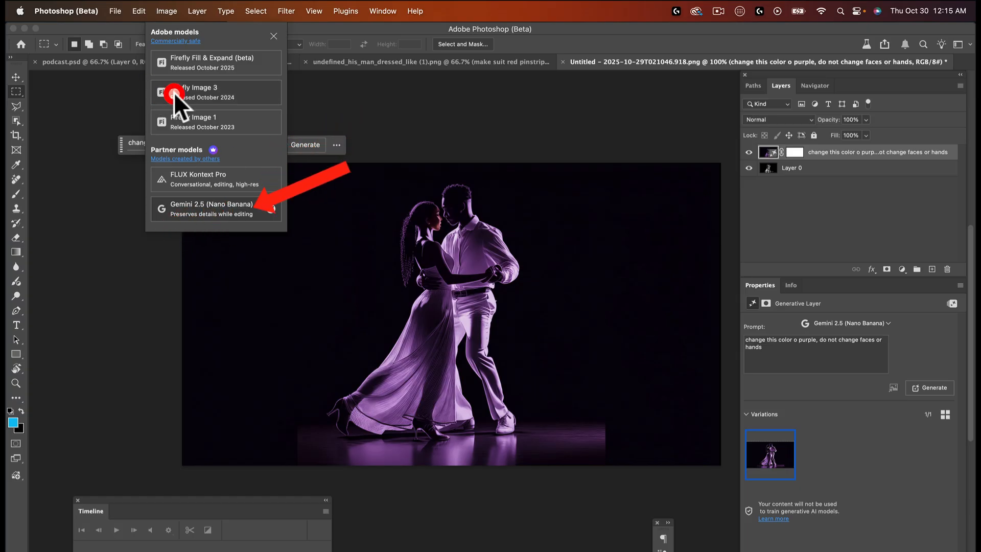
pyautogui.click(206, 88)
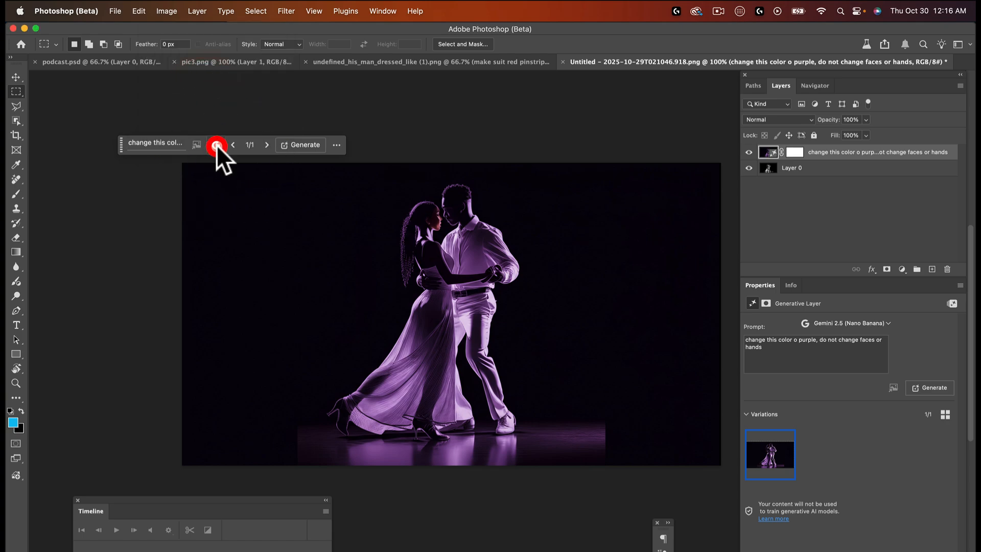
pyautogui.click(216, 144)
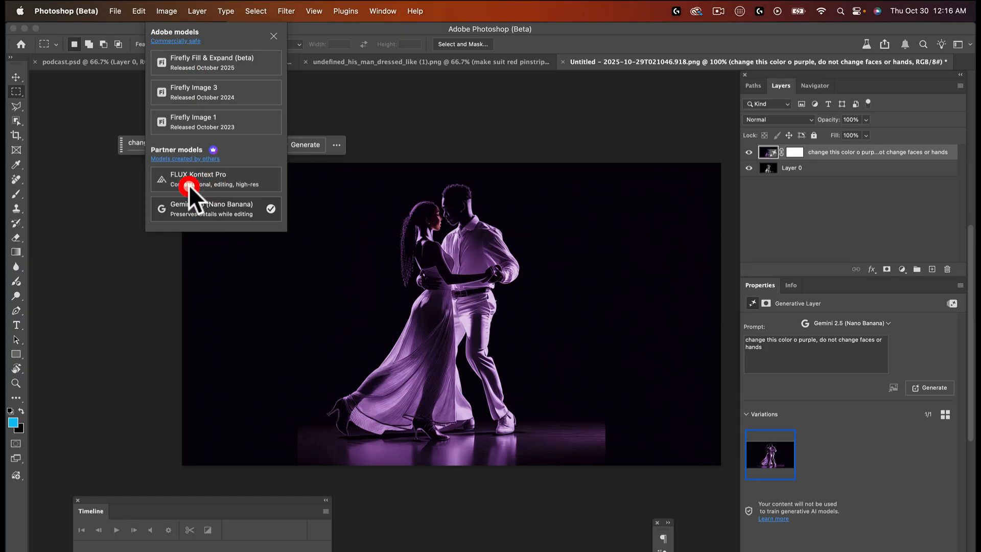
pyautogui.click(213, 204)
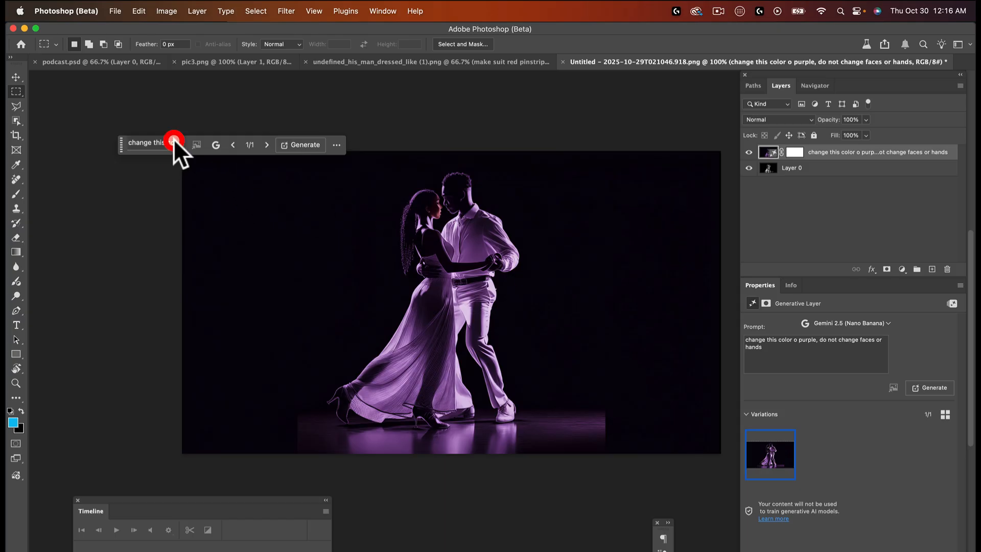
# Replace "purple" with "teal" in the generative layer's prompt and generate a new variation
pyautogui.scroll(3, 173, 139)
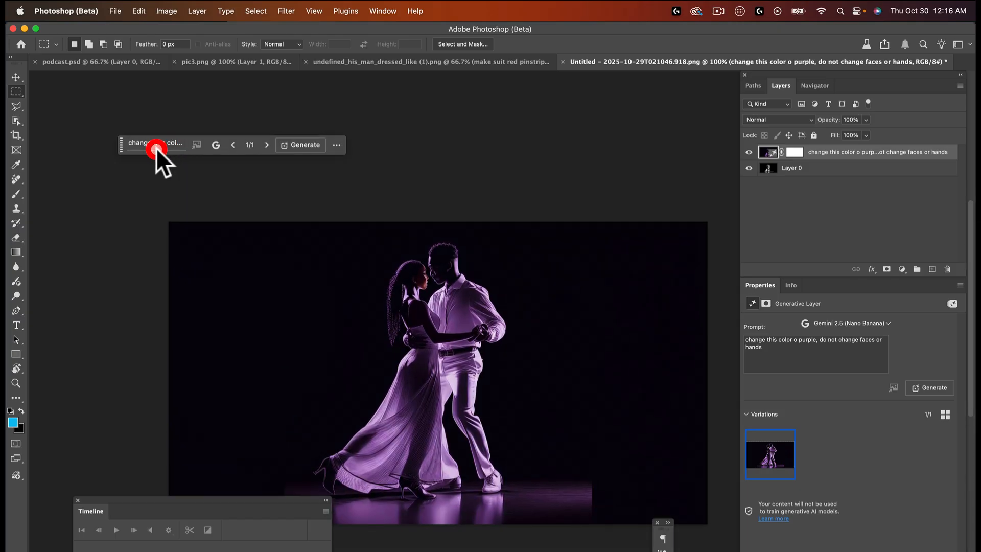
pyautogui.click(150, 146)
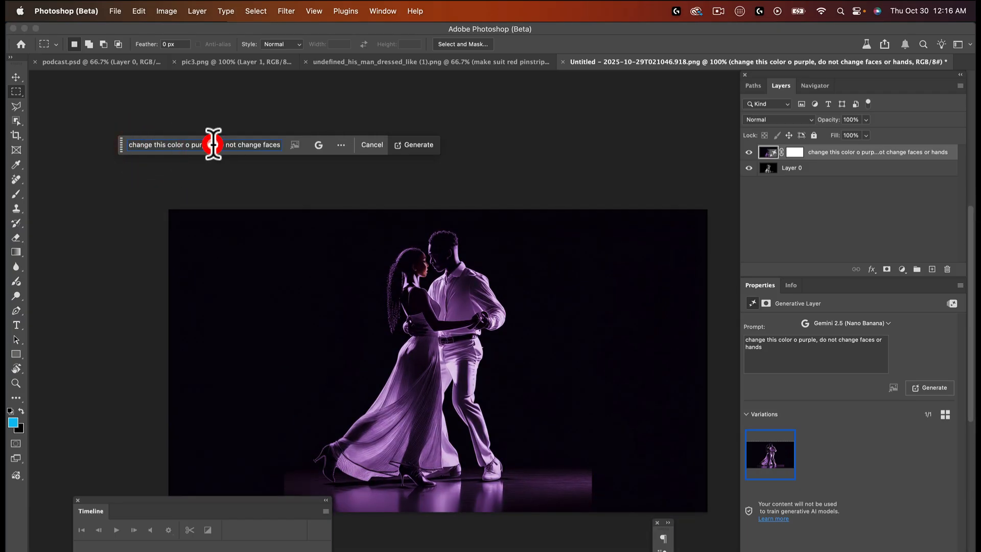
pyautogui.tripleClick(210, 144)
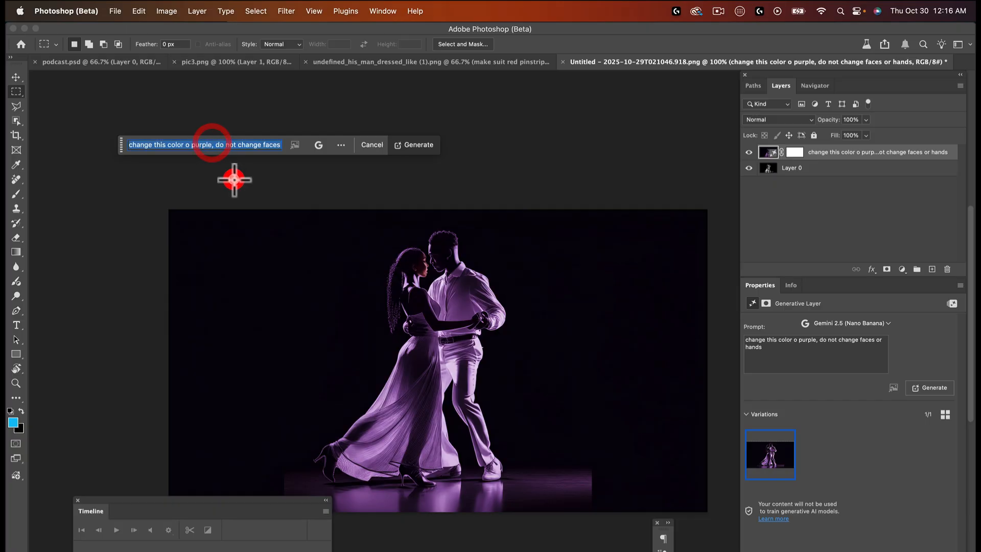
pyautogui.click(210, 145)
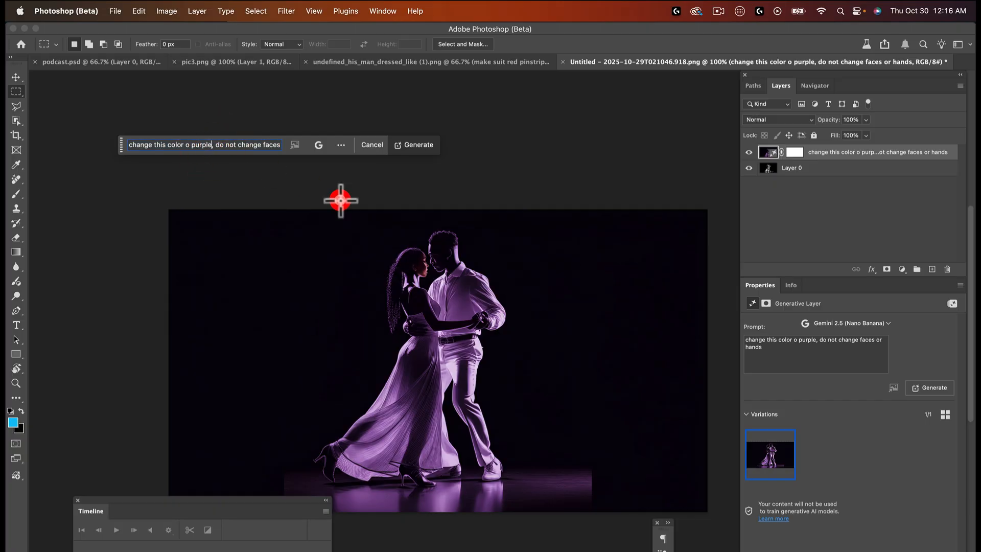
pyautogui.press('BackSpace')
pyautogui.press('BackSpace')
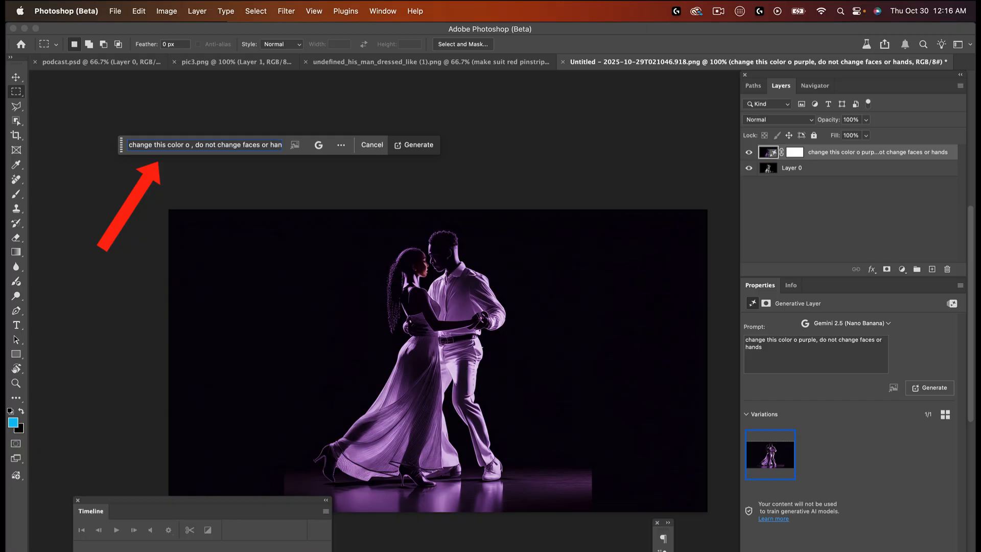
pyautogui.write('teal')
pyautogui.hscroll(2, 259, 466)
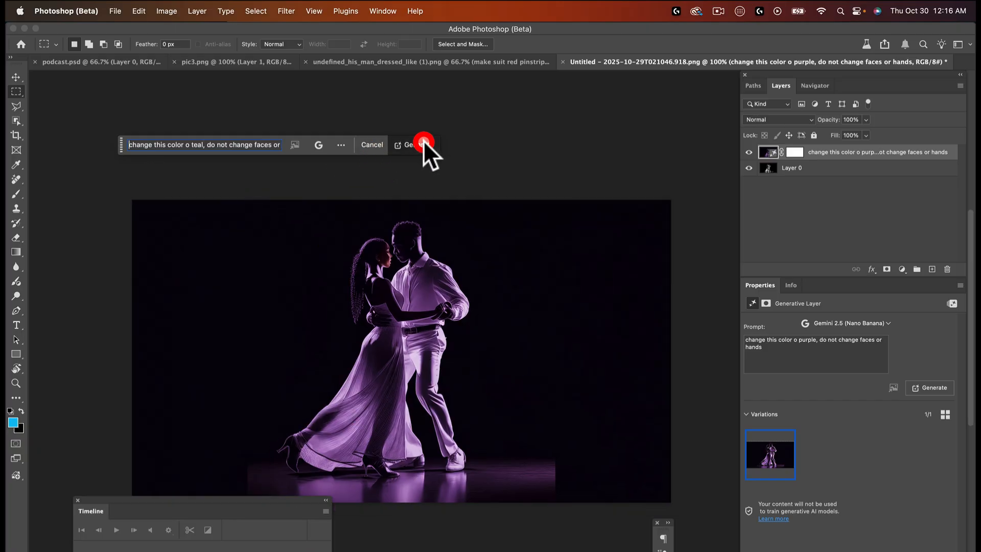
pyautogui.click(422, 143)
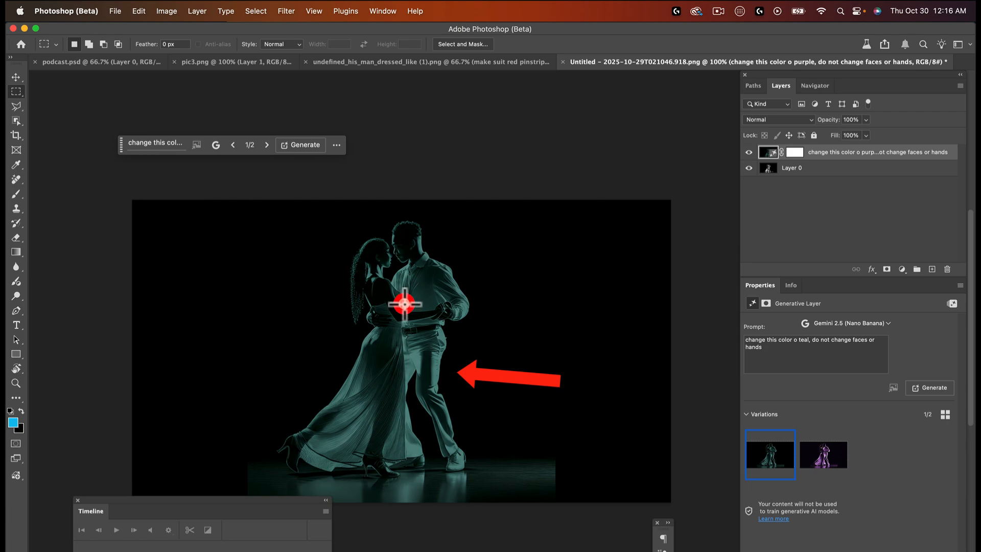
# Inspect the teal variation of the couple and undo its generation
pyautogui.scroll(3, 417, 312)
pyautogui.scroll(-5, 436, 317)
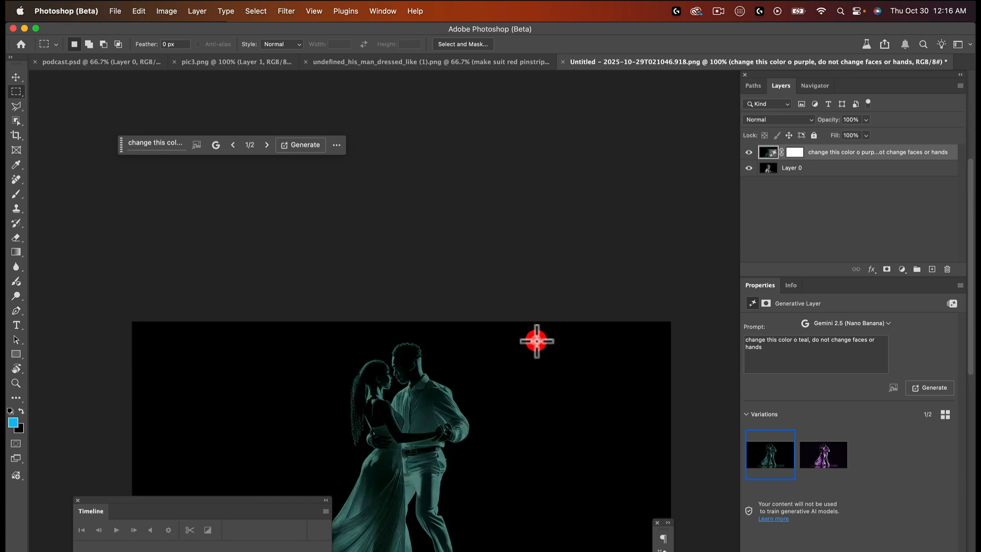
pyautogui.scroll(4, 490, 332)
pyautogui.scroll(-2, 488, 333)
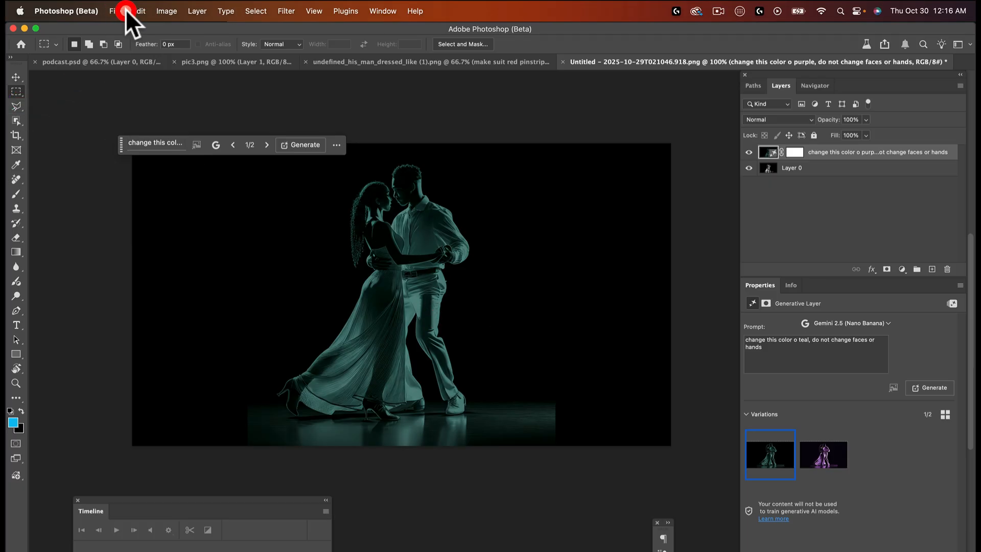
pyautogui.click(140, 8)
pyautogui.click(158, 28)
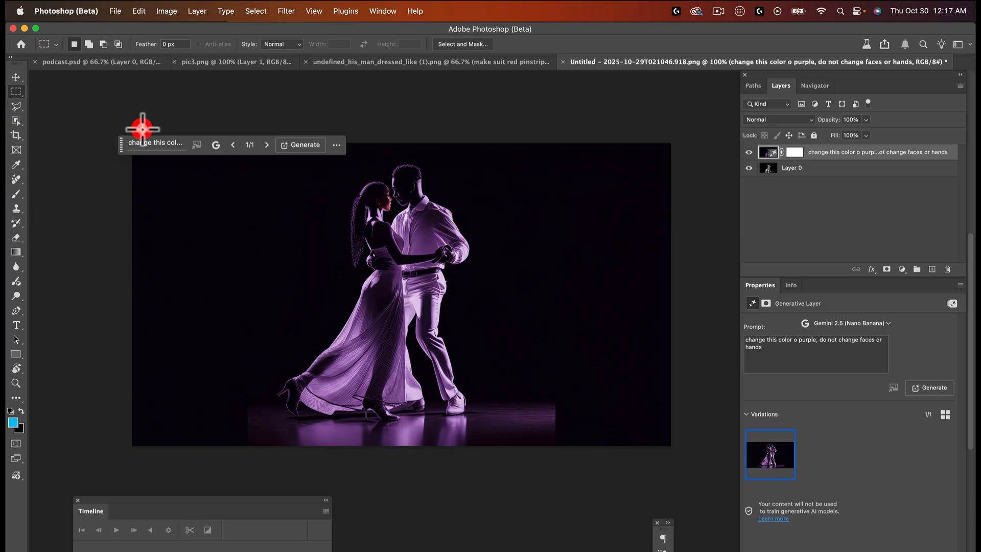
# Flatten the purple dancing couple image into a single background layer
pyautogui.click(168, 143)
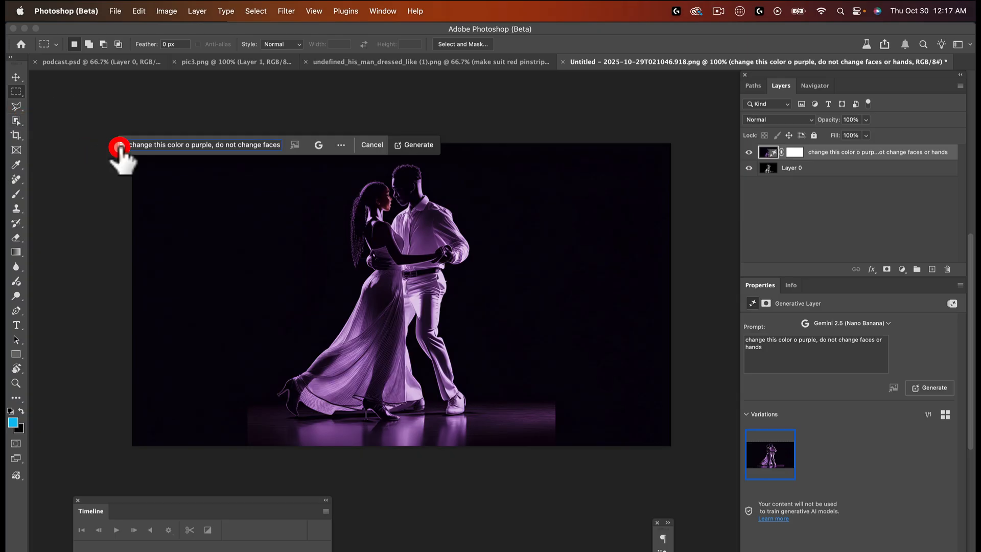
pyautogui.moveTo(121, 148); pyautogui.dragTo(121, 127)
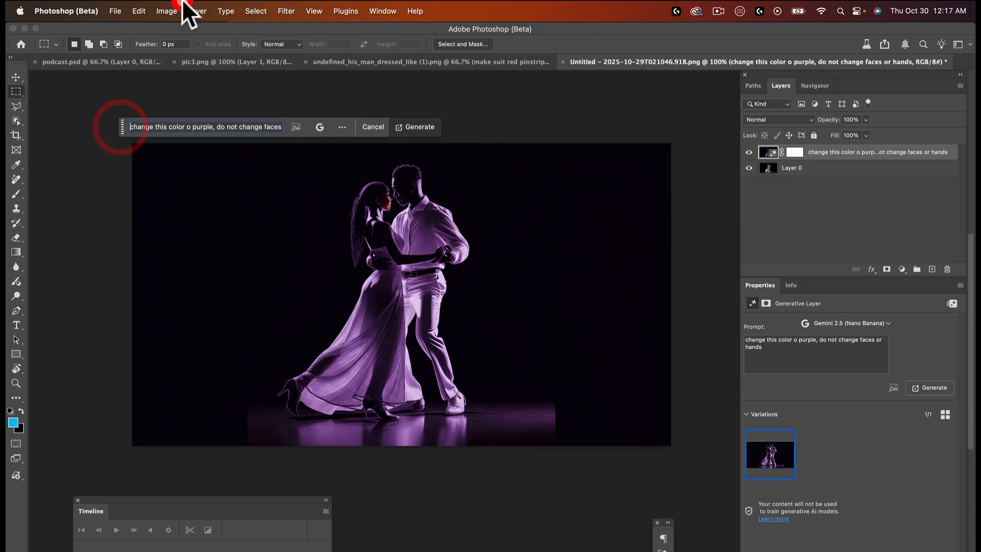
pyautogui.moveTo(198, 11)
pyautogui.mouseDown()
pyautogui.moveTo(175, 400)
pyautogui.moveTo(227, 447)
pyautogui.mouseUp()
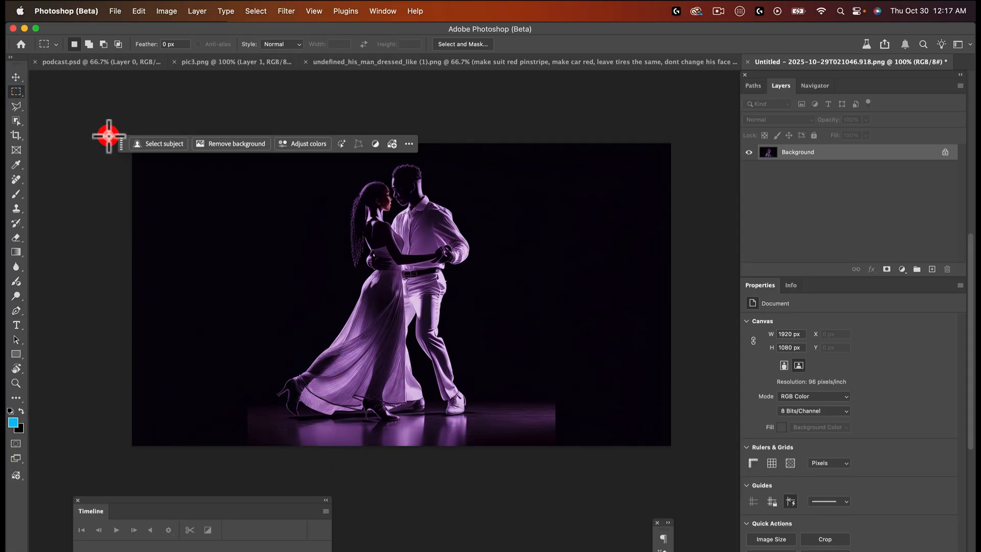
# Select nearly the whole canvas with the Rectangular Marquee tool and generate a fill with the prompt "change image to upper angle"
pyautogui.click(12, 99)
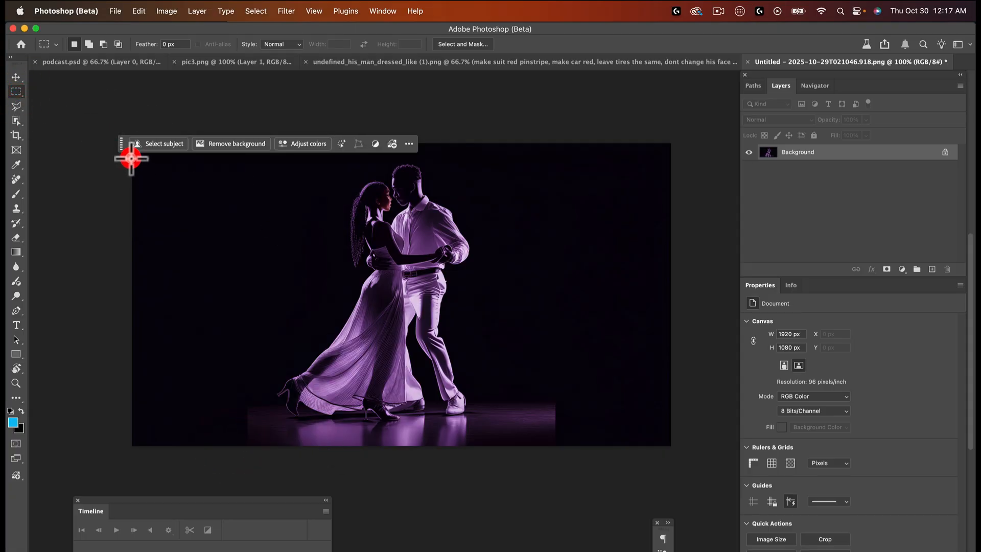
pyautogui.moveTo(131, 154); pyautogui.dragTo(670, 446)
pyautogui.click(166, 143)
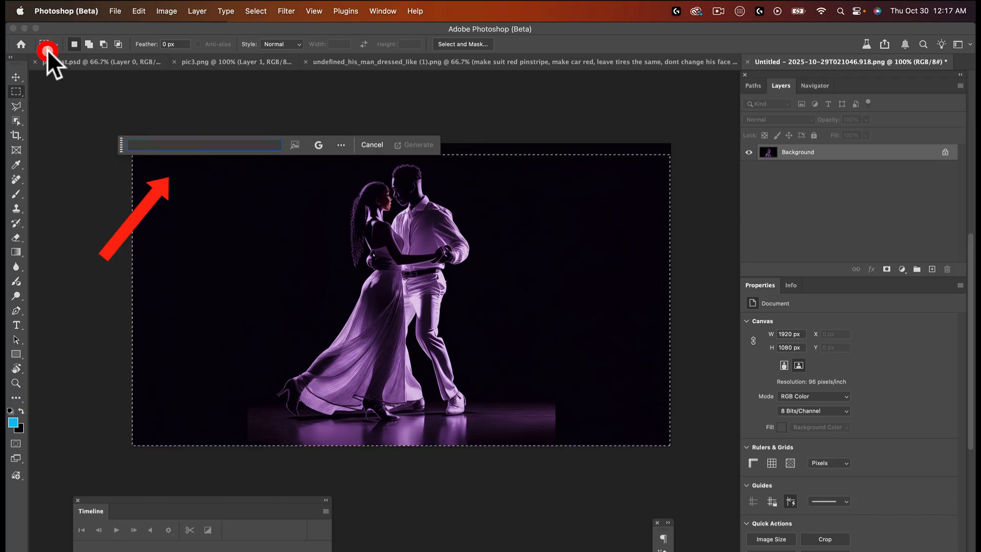
pyautogui.write('change ')
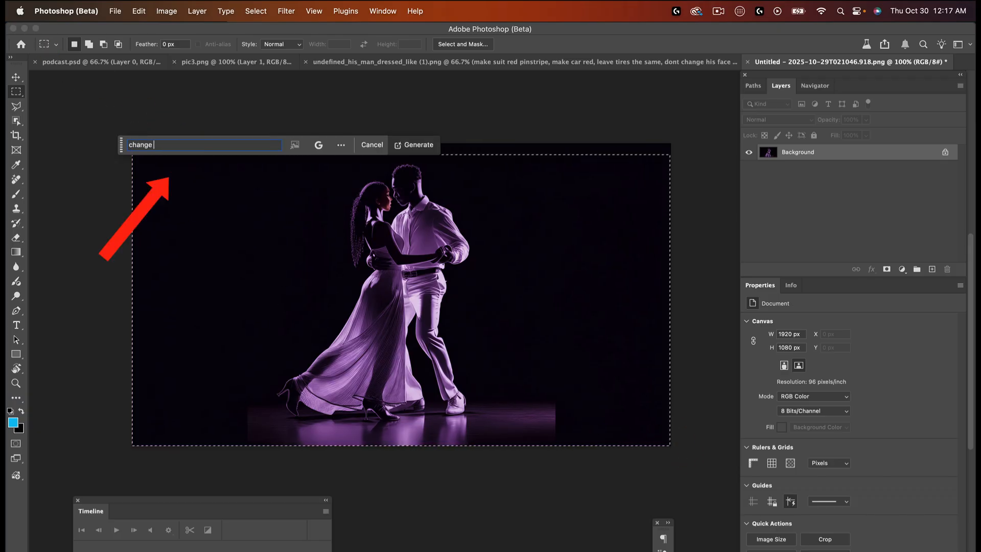
pyautogui.write('image t')
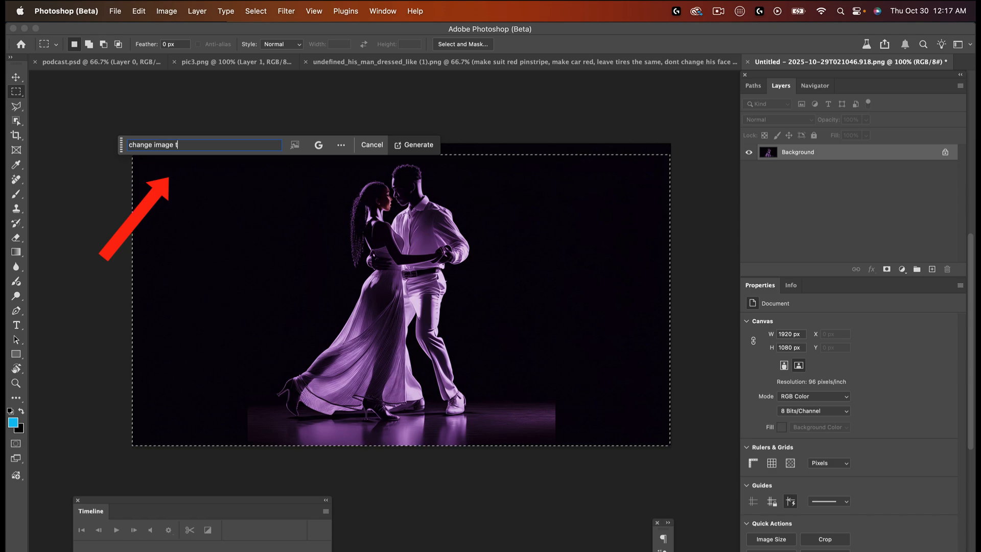
pyautogui.write('o upp')
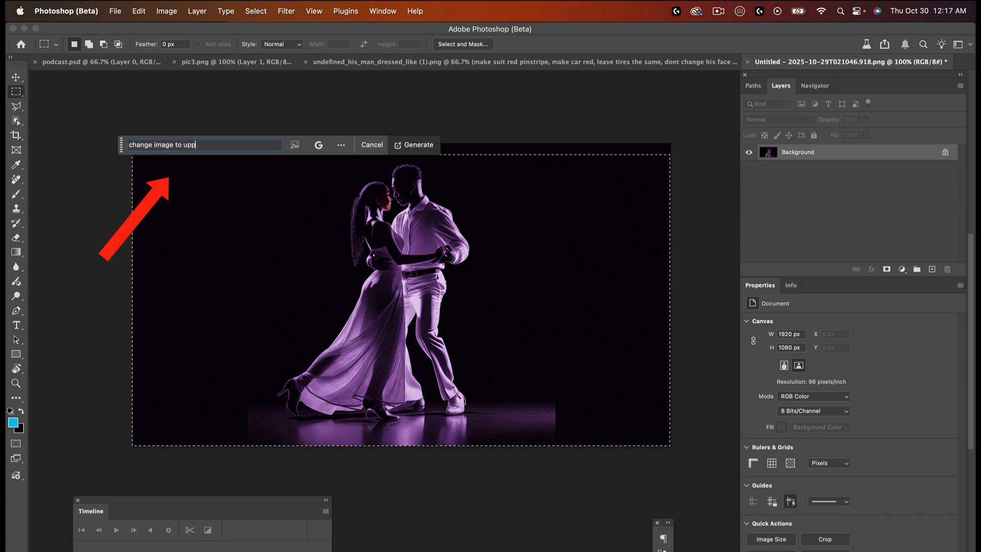
pyautogui.write('er an')
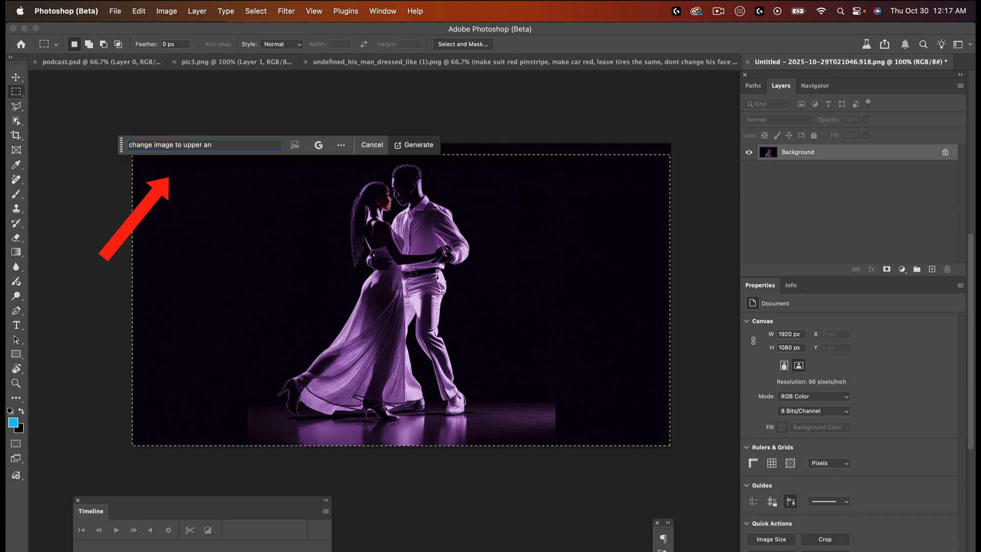
pyautogui.write('gle')
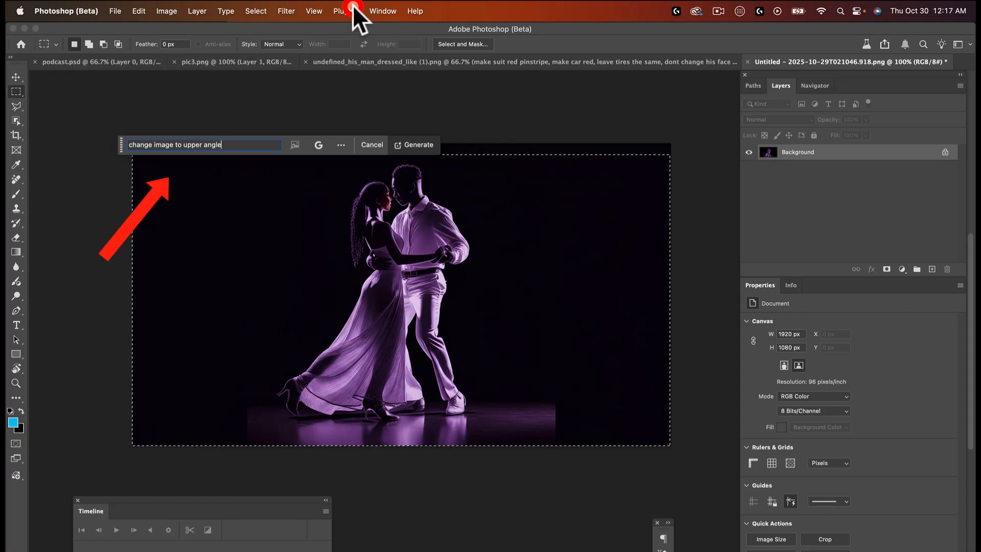
pyautogui.click(406, 156)
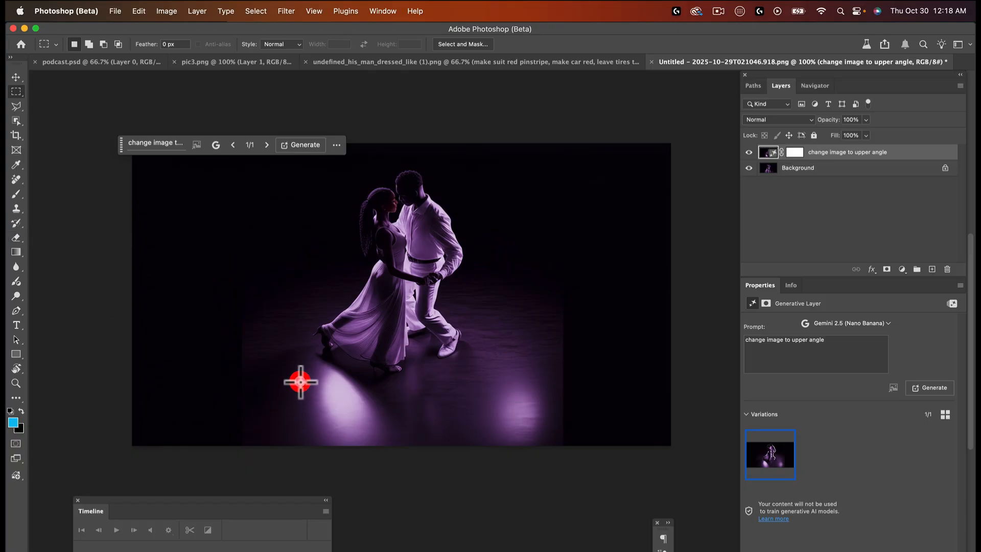
# Place the night street scene SteppersExpressWc preview 20250911_532 AM51.png with the vintage car from the wirecastsnapshot folder as an embedded layer
pyautogui.scroll(3, 276, 363)
pyautogui.scroll(-5, 277, 364)
pyautogui.scroll(2, 278, 365)
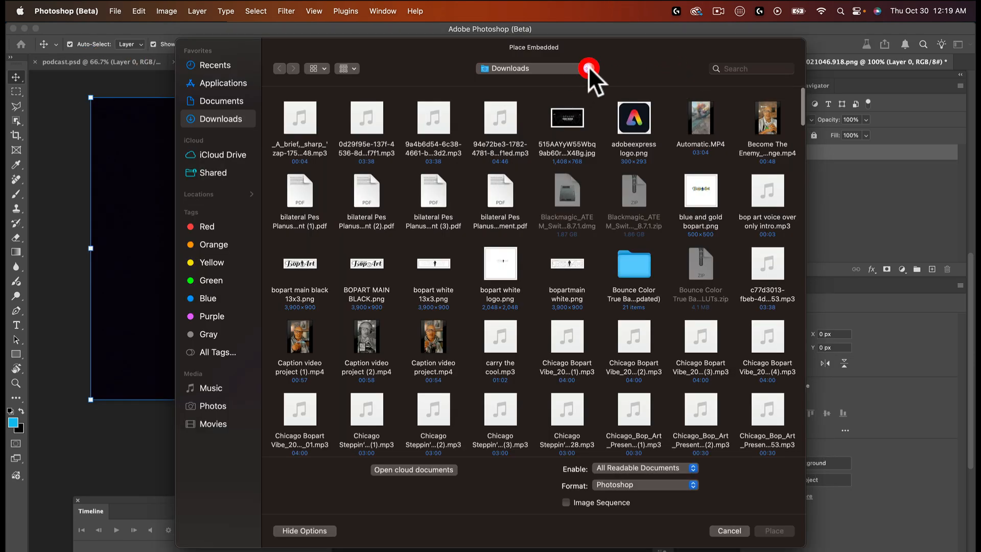
pyautogui.click(589, 67)
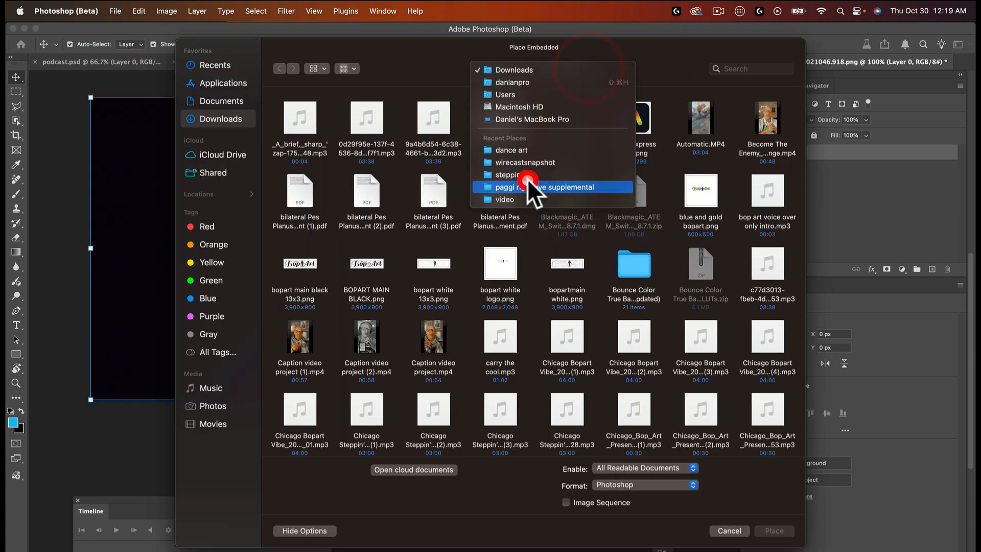
pyautogui.click(543, 161)
pyautogui.click(544, 161)
pyautogui.click(774, 530)
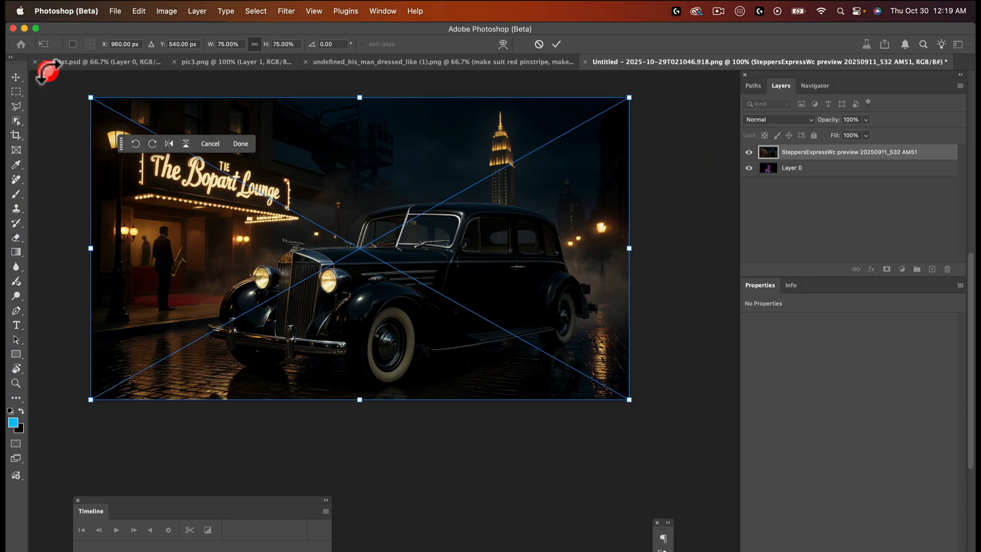
pyautogui.click(555, 44)
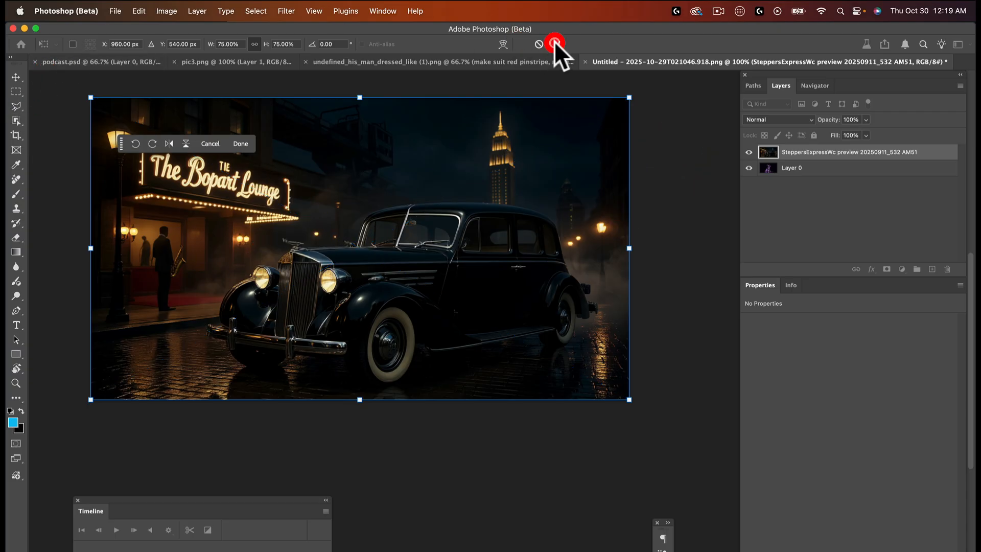
pyautogui.click(63, 142)
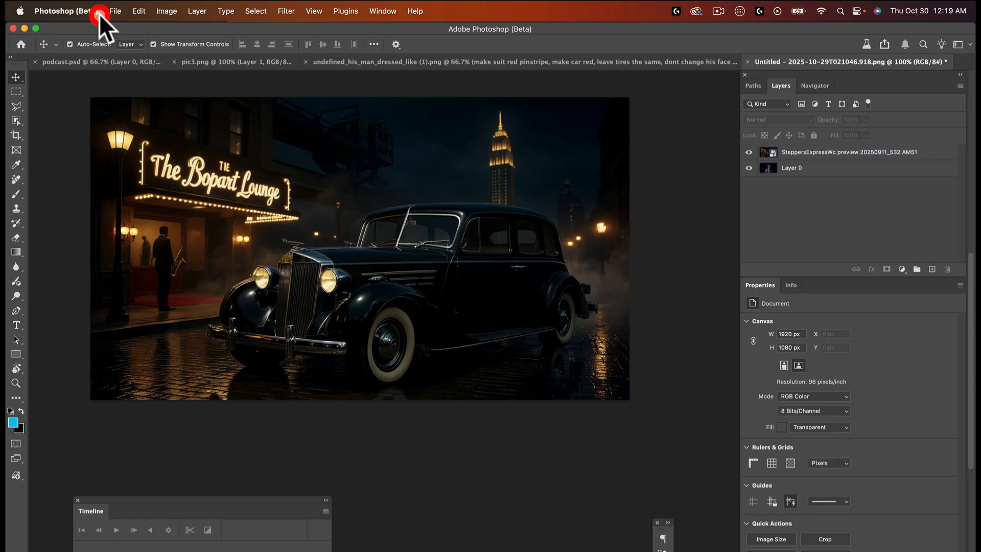
# Place zin jacket.jpg from the wirecastsnapshot folder as an embedded layer over the car scene and remove its background
pyautogui.click(113, 11)
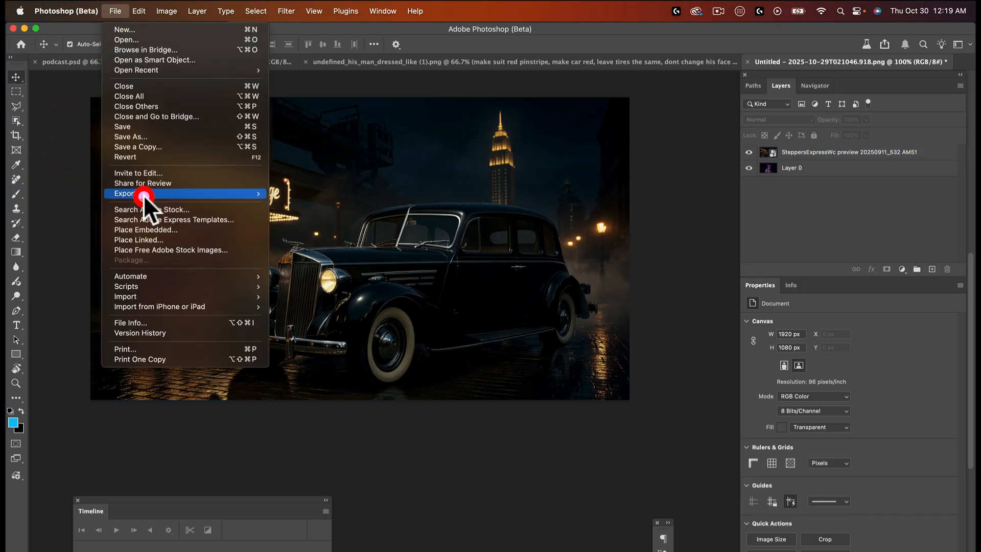
pyautogui.click(153, 228)
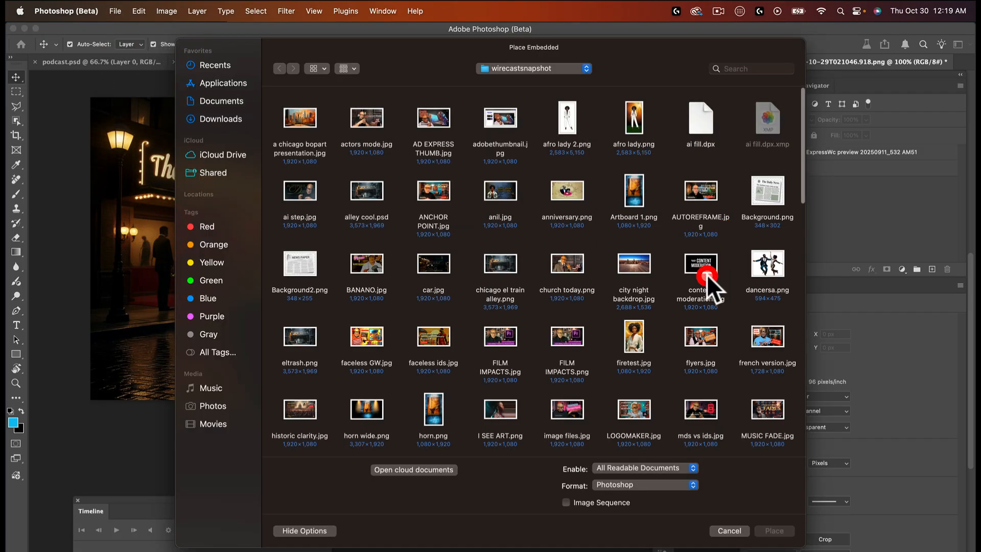
pyautogui.scroll(-4, 716, 318)
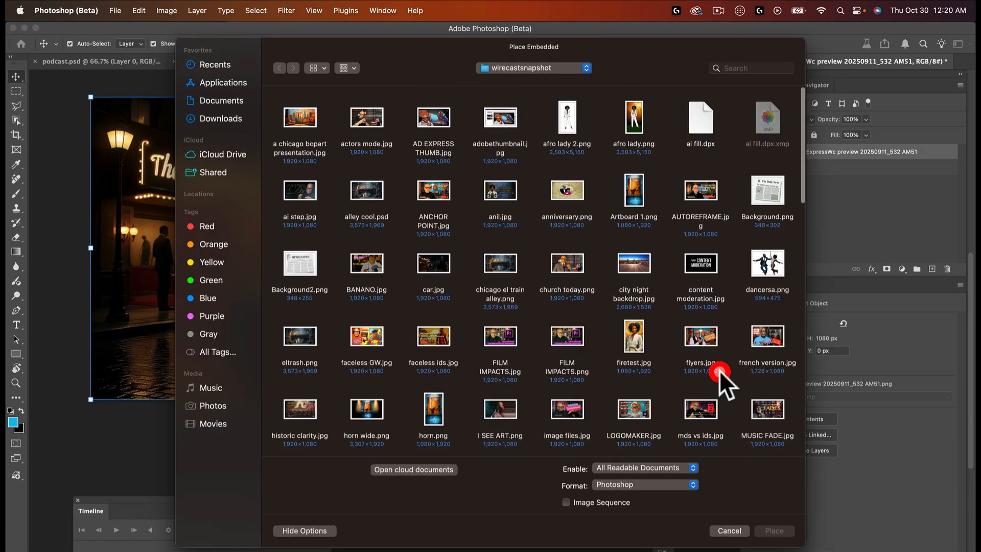
pyautogui.scroll(-15, 672, 342)
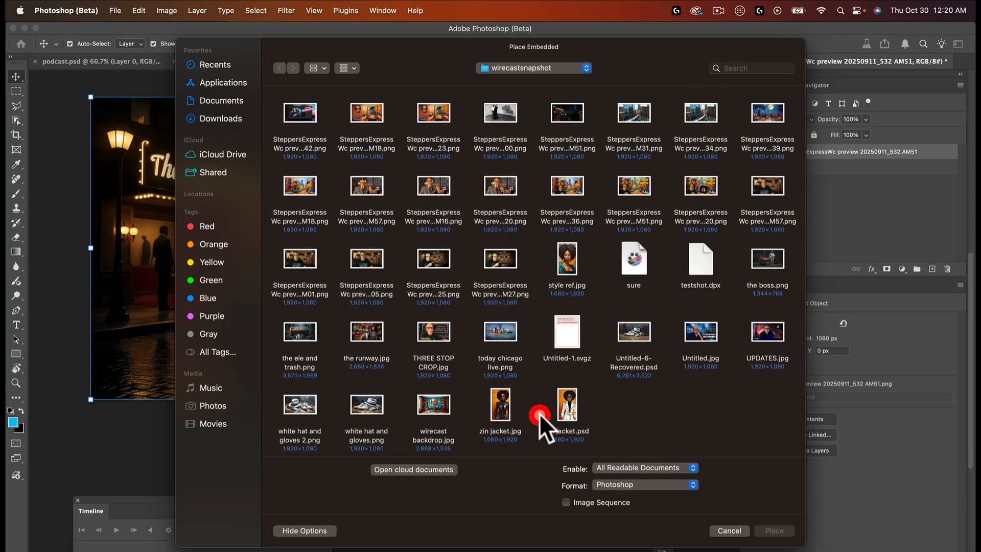
pyautogui.click(500, 408)
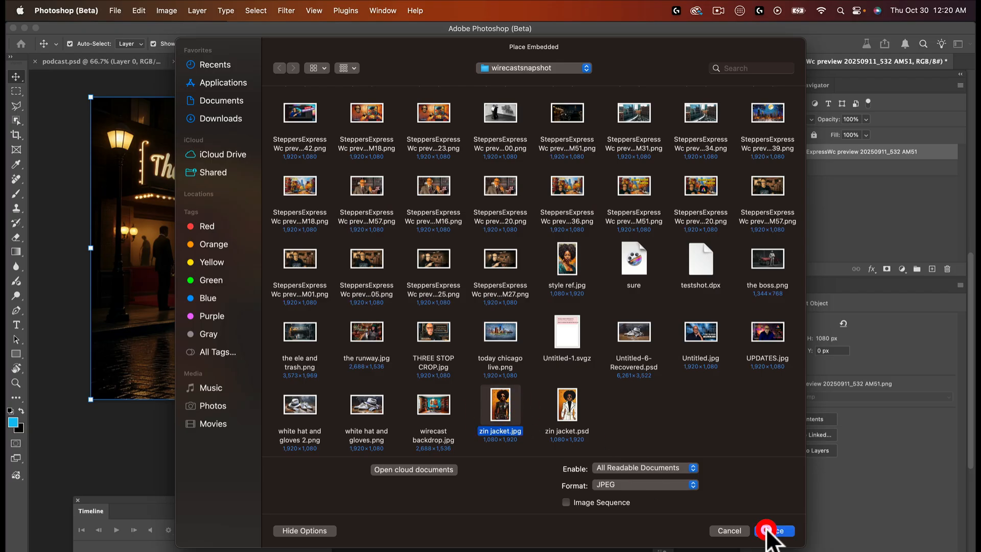
pyautogui.click(768, 530)
pyautogui.click(322, 137)
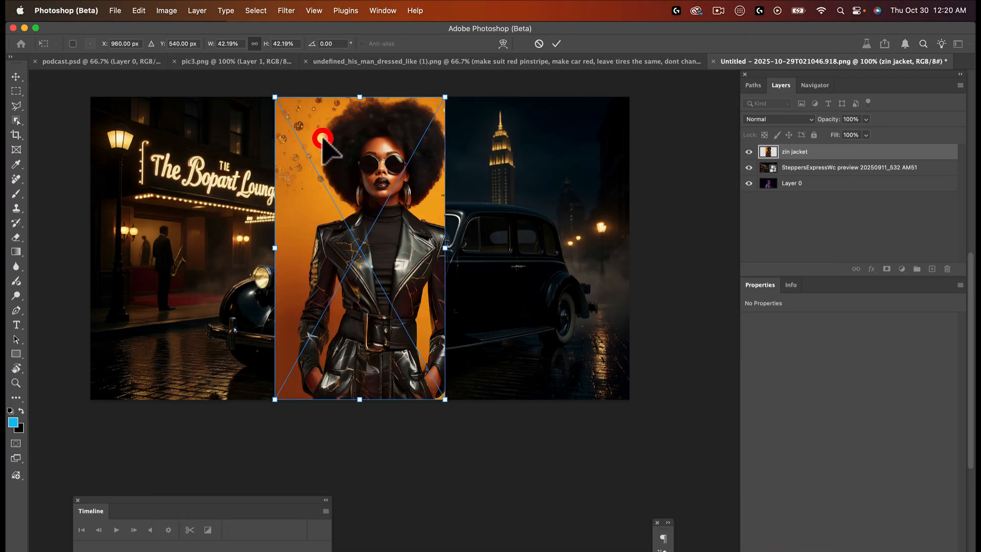
pyautogui.click(240, 143)
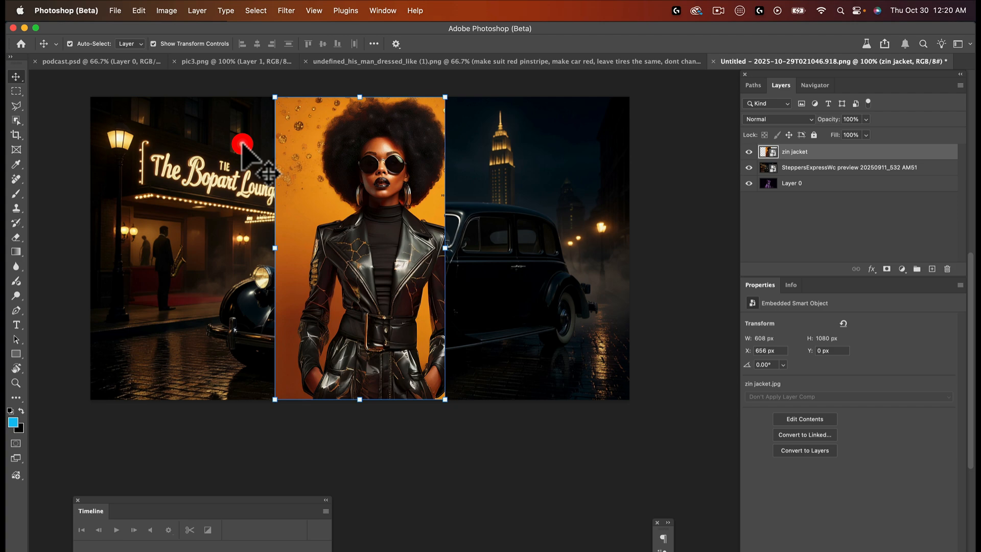
pyautogui.click(246, 144)
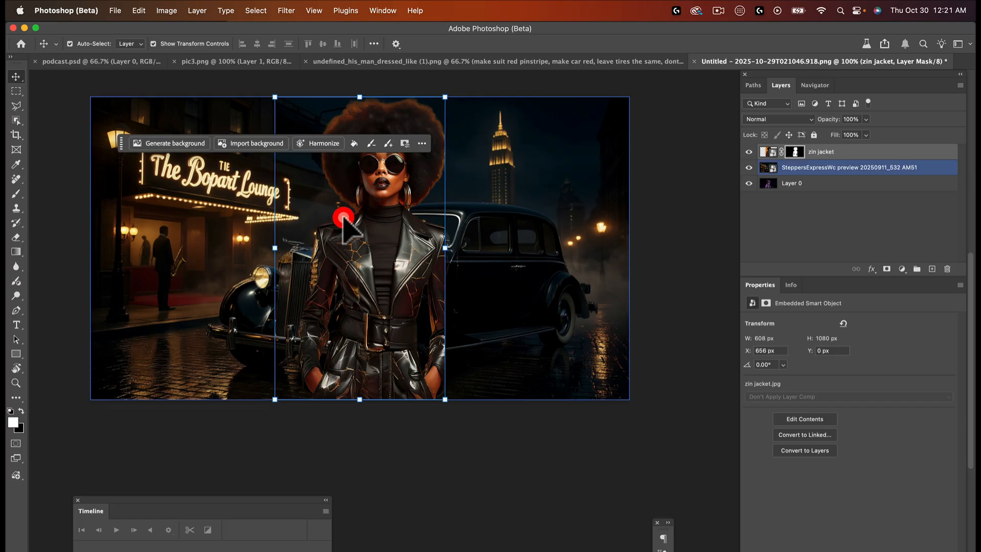
# Scale the woman in the leather jacket down to about 482 × 856 px and position her in front of the car's rear half
pyautogui.moveTo(360, 182); pyautogui.dragTo(495, 175)
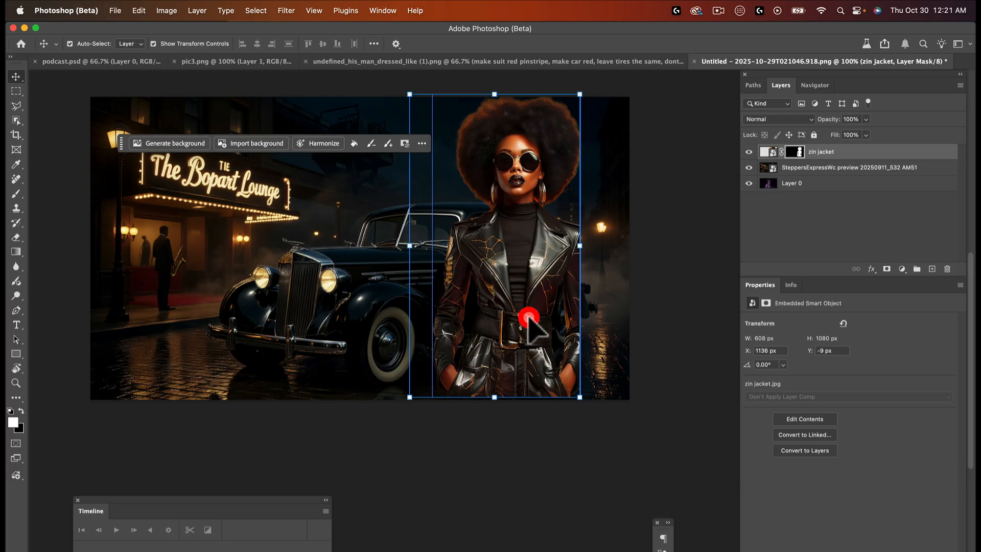
pyautogui.moveTo(580, 95); pyautogui.dragTo(540, 153)
pyautogui.moveTo(485, 244); pyautogui.dragTo(511, 248)
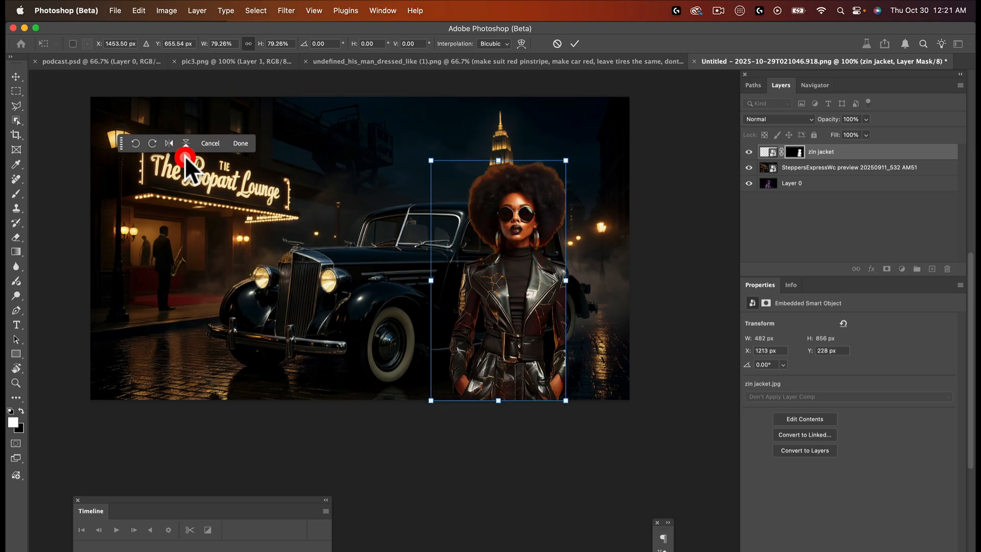
pyautogui.click(236, 144)
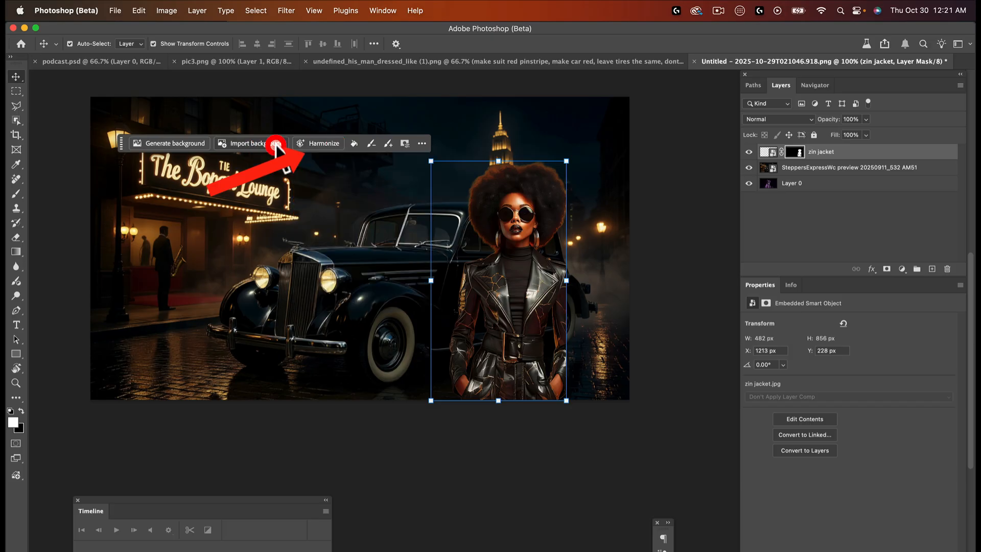
# Harmonize the woman with the night street scene, compare the three generated variations and keep the first one
pyautogui.click(322, 142)
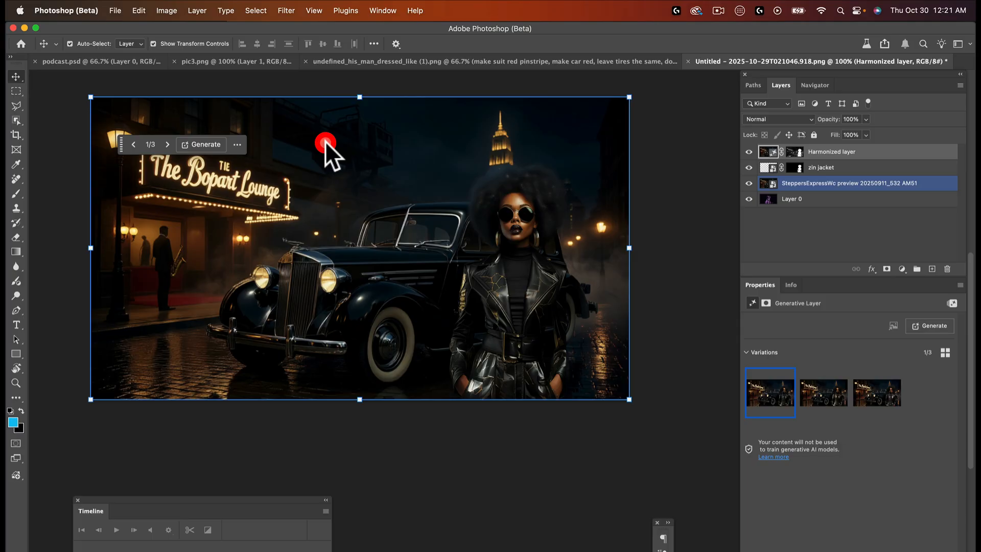
pyautogui.click(823, 393)
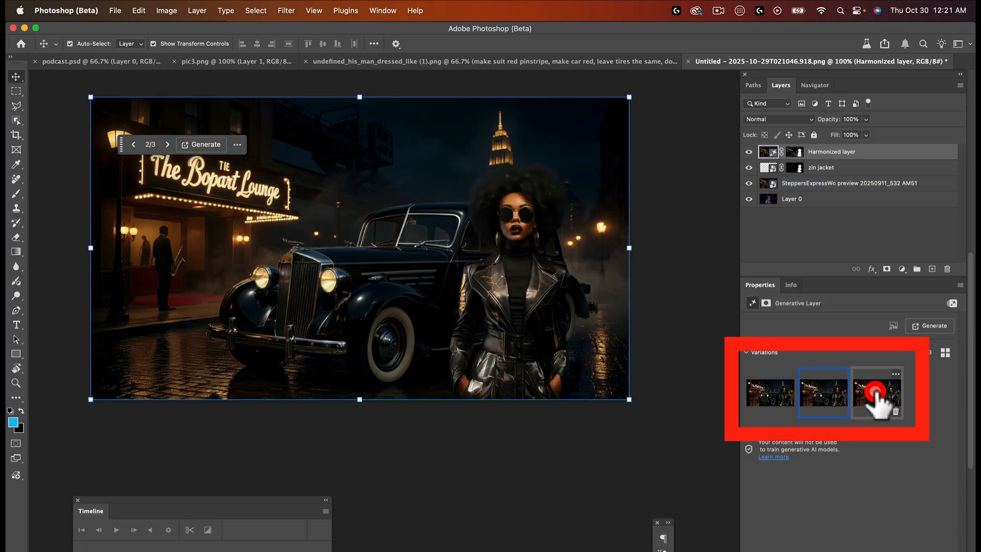
pyautogui.click(877, 393)
pyautogui.click(766, 393)
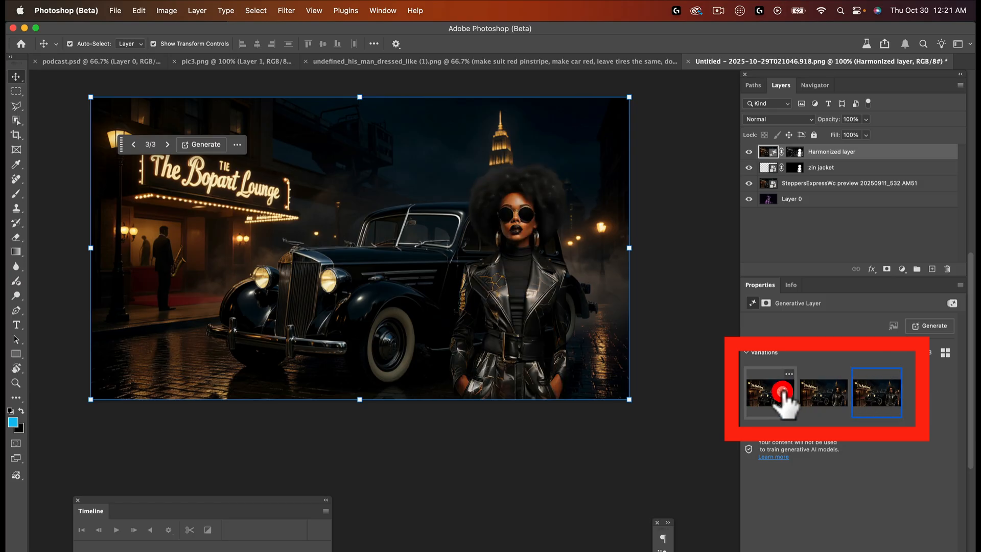
# Examine how the harmonized woman's lighting and colors blend with the car and the lounge sign, with the layer deselected
pyautogui.click(335, 389)
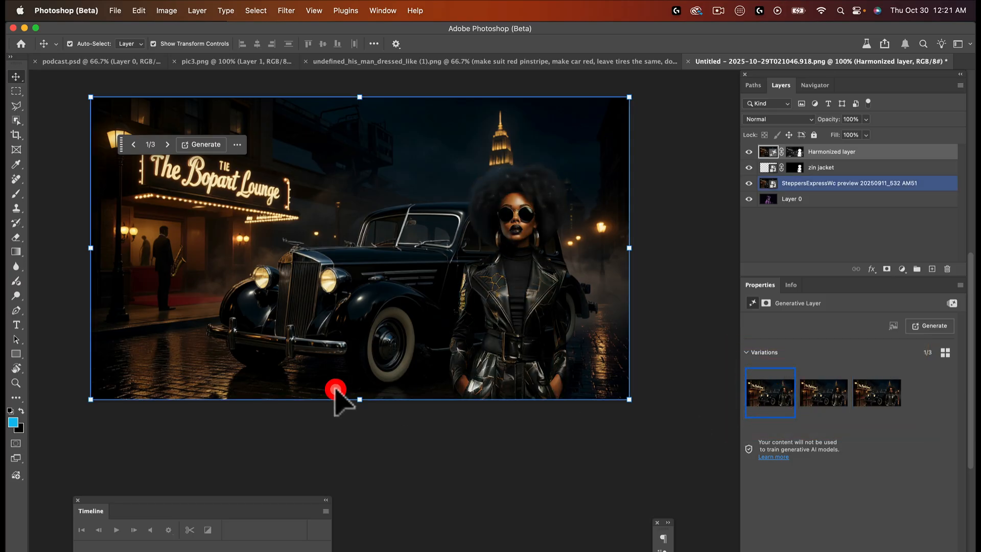
pyautogui.click(359, 387)
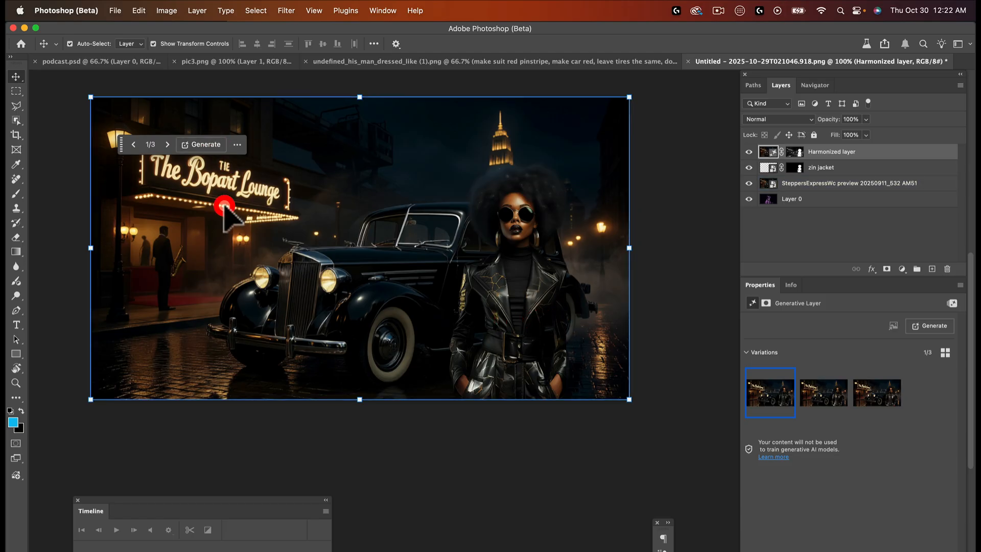
pyautogui.click(683, 263)
pyautogui.click(522, 278)
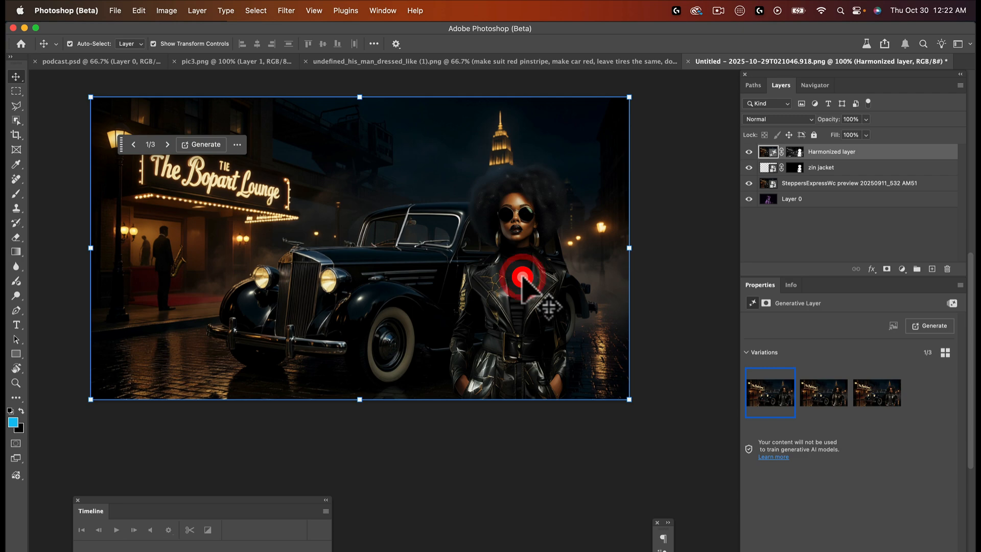
pyautogui.scroll(-2, 650, 213)
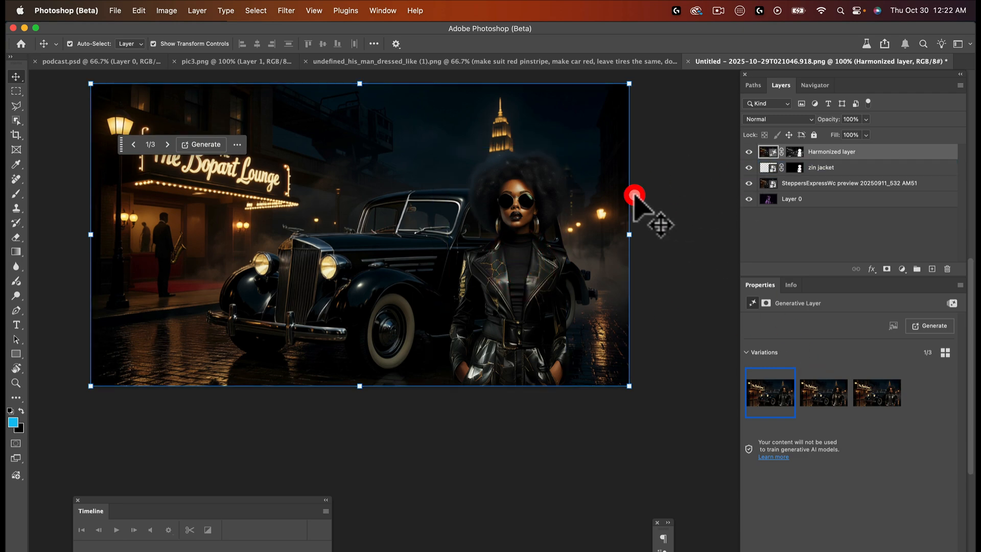
pyautogui.click(673, 170)
pyautogui.click(160, 184)
pyautogui.click(221, 176)
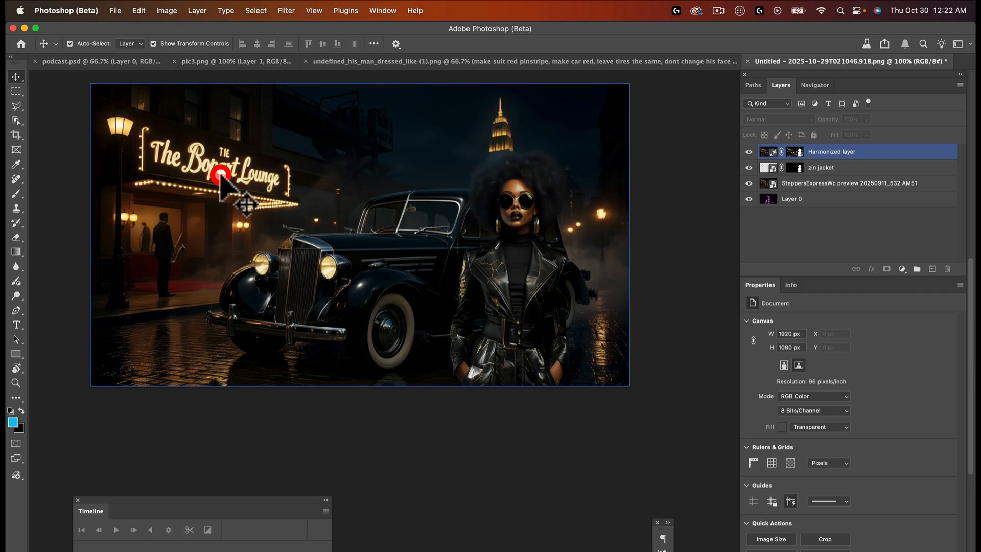
# Flatten the composite of the harmonized woman and the night street scene into a single background layer
pyautogui.click(266, 233)
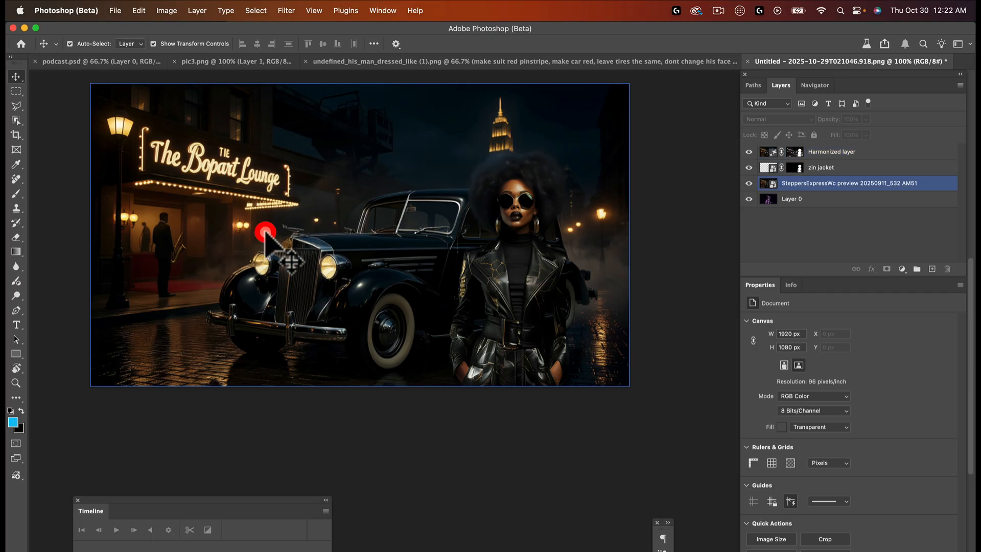
pyautogui.click(574, 291)
pyautogui.click(197, 10)
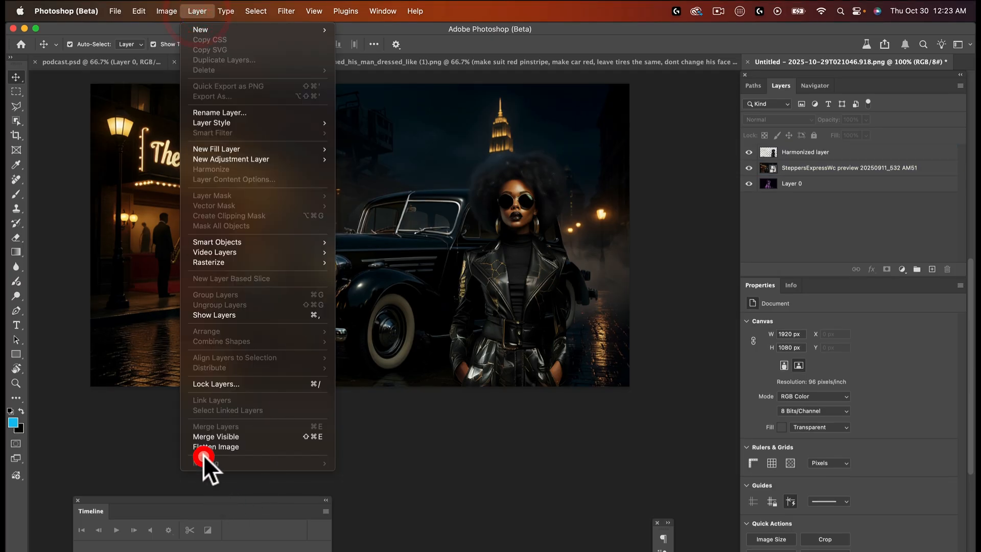
pyautogui.click(223, 444)
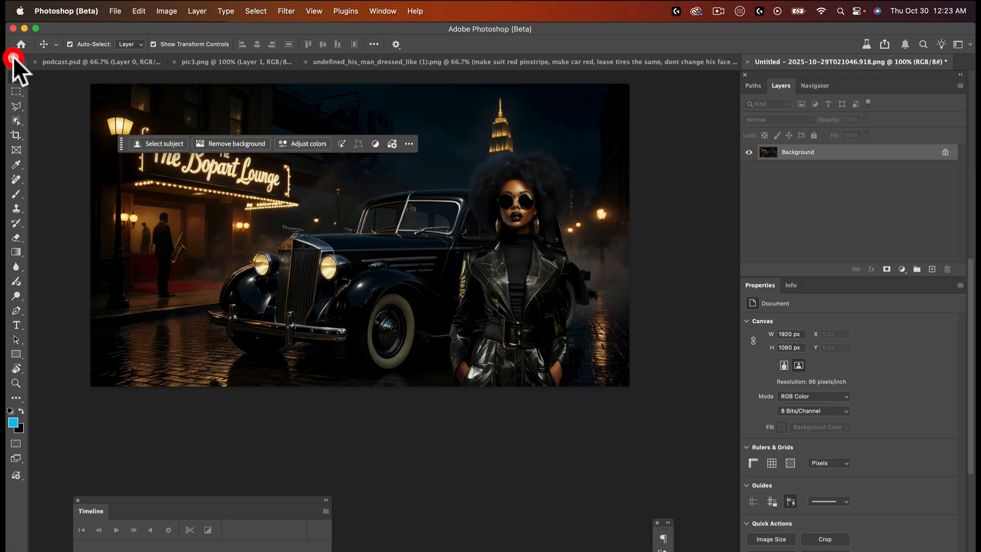
# Select the entire flattened image with the Rectangular Marquee tool and start Generative Fill on it
pyautogui.click(16, 91)
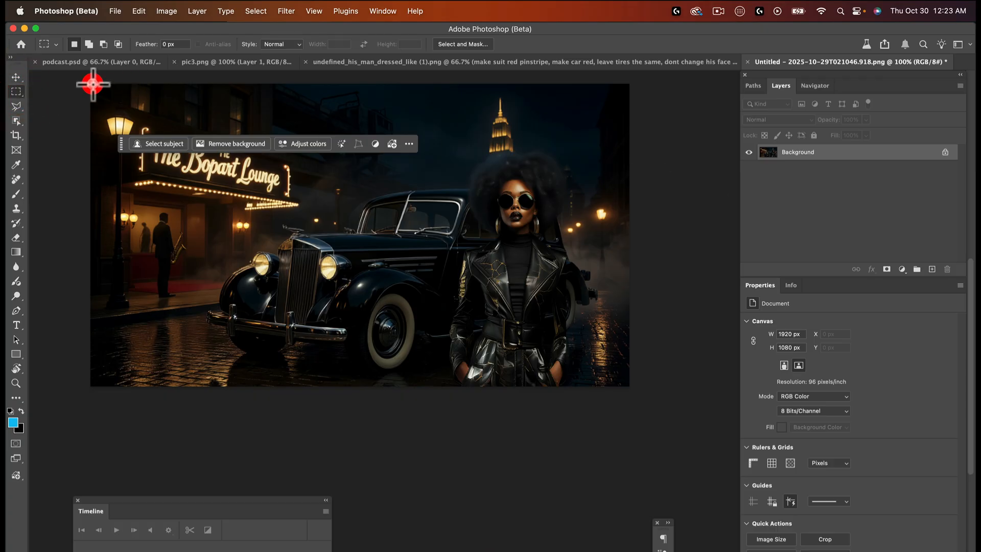
pyautogui.moveTo(92, 85); pyautogui.dragTo(633, 390)
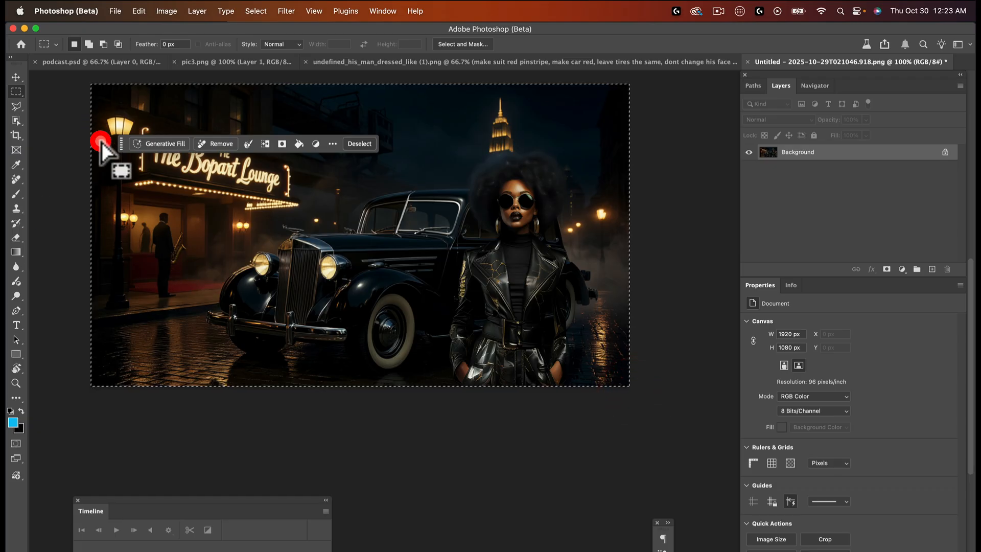
pyautogui.click(162, 138)
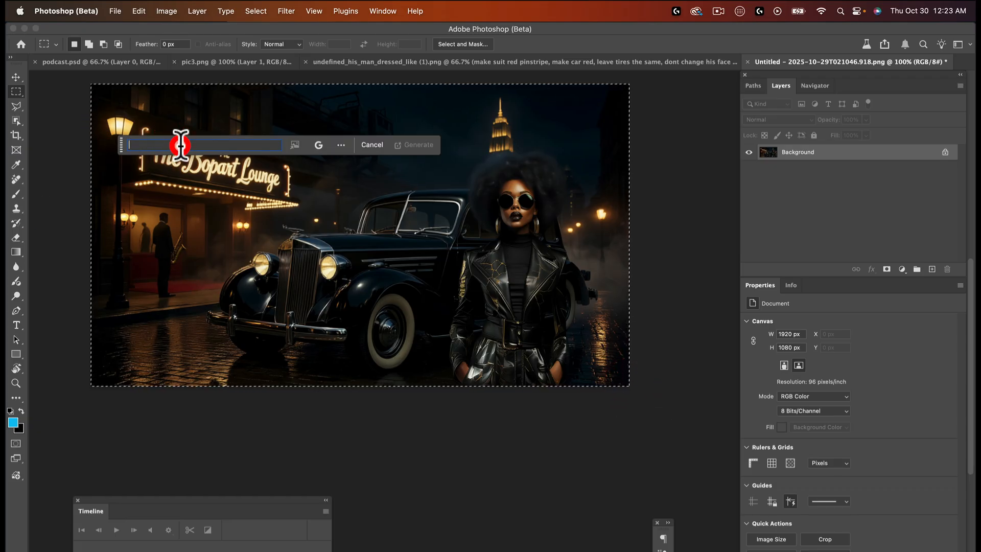
# Generate a fill with Gemini 2.5 (Nano Banana) from the prompt "change car to red, change her jacket to red, do not change her face or hands"
pyautogui.write('cha')
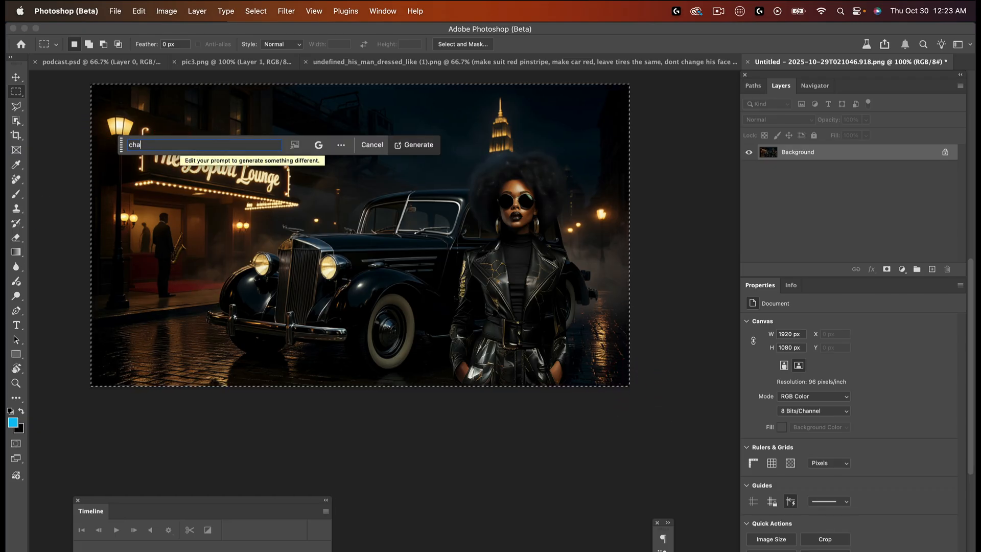
pyautogui.write('nge car')
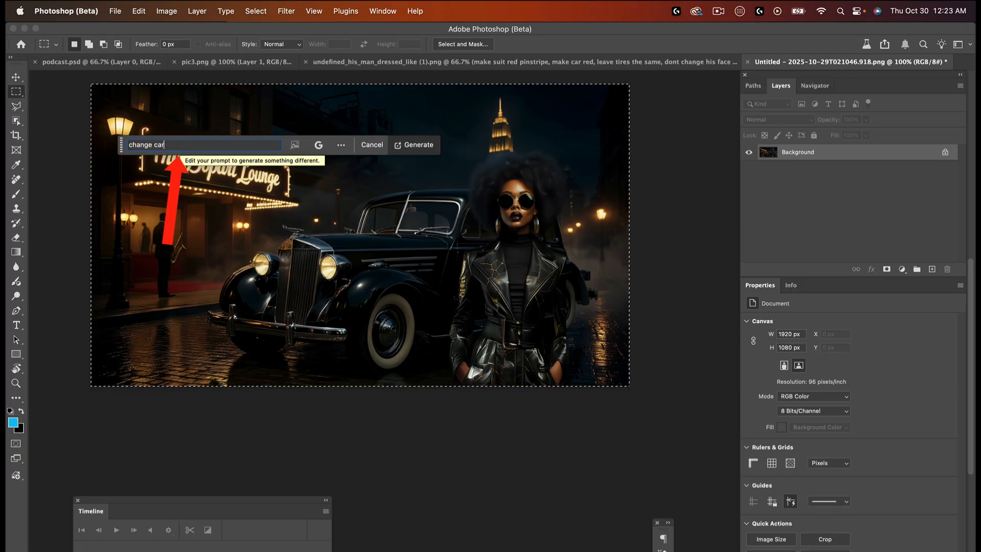
pyautogui.write(' to red')
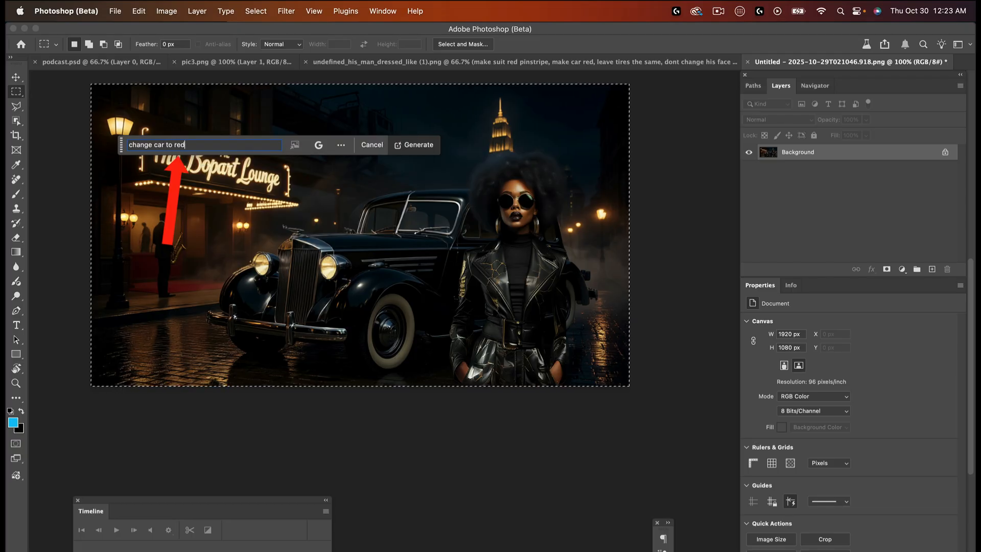
pyautogui.write(',')
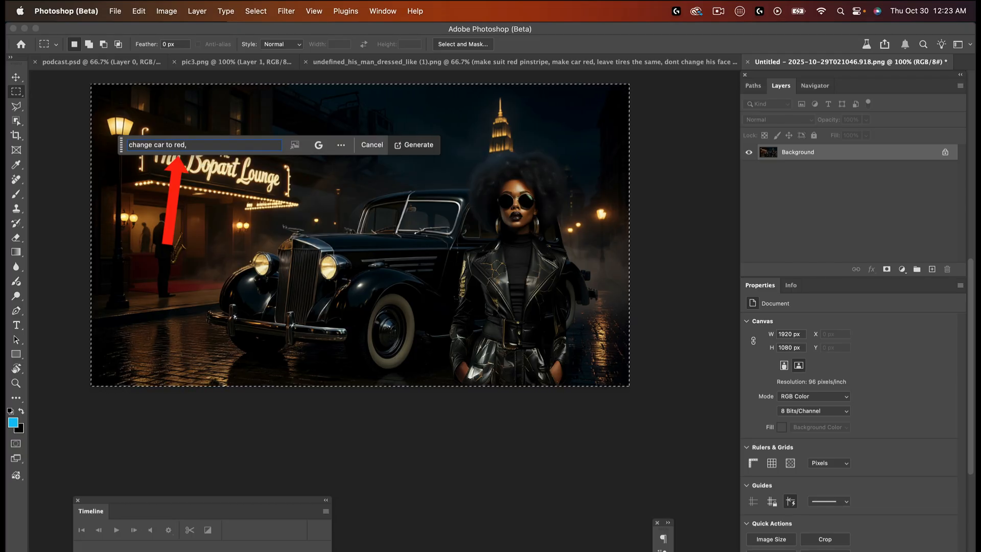
pyautogui.write(' change ')
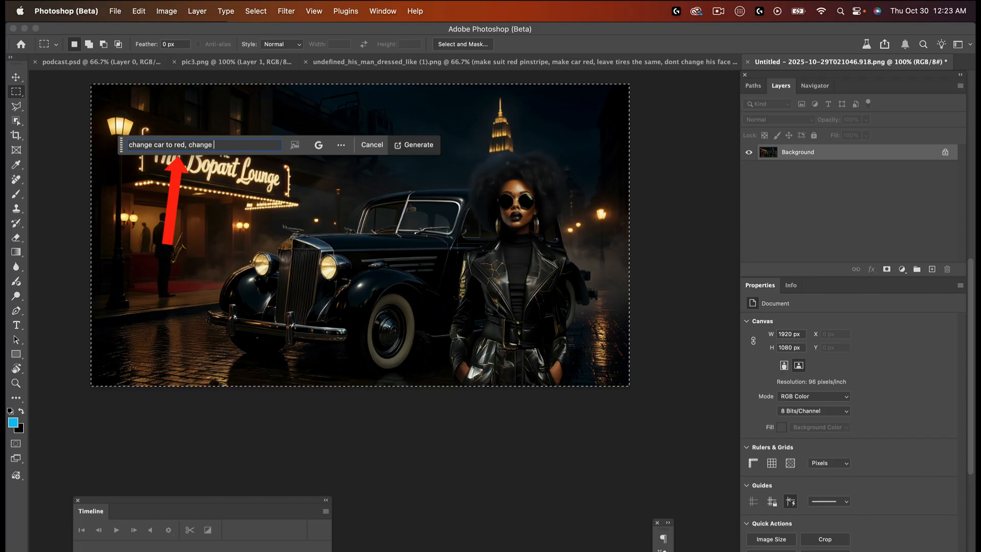
pyautogui.write('her')
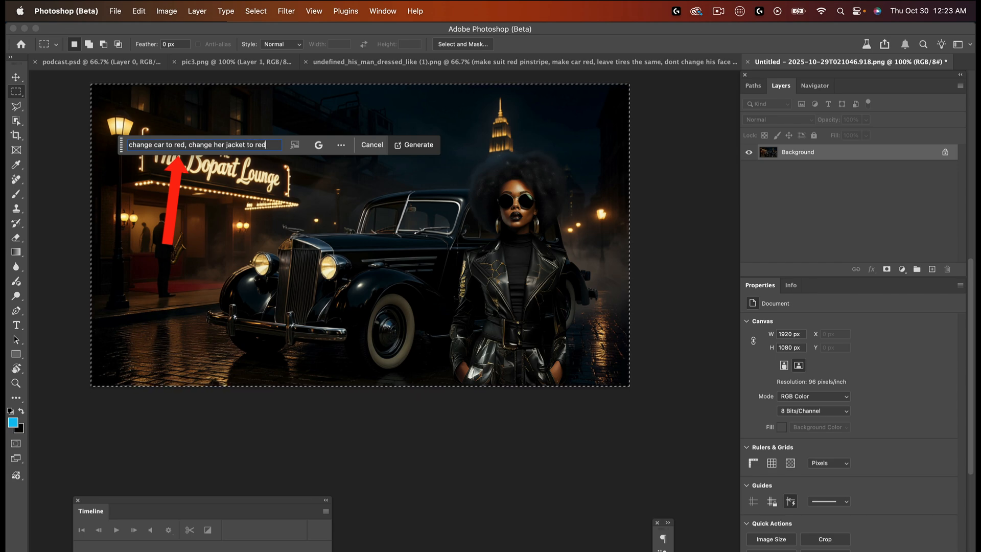
pyautogui.write('jacket to red, do')
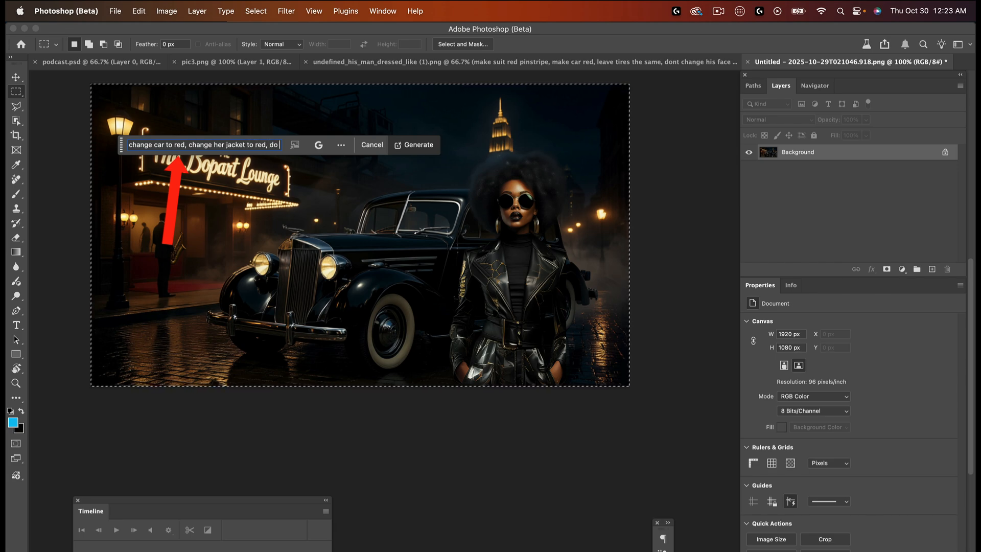
pyautogui.write(' not chang')
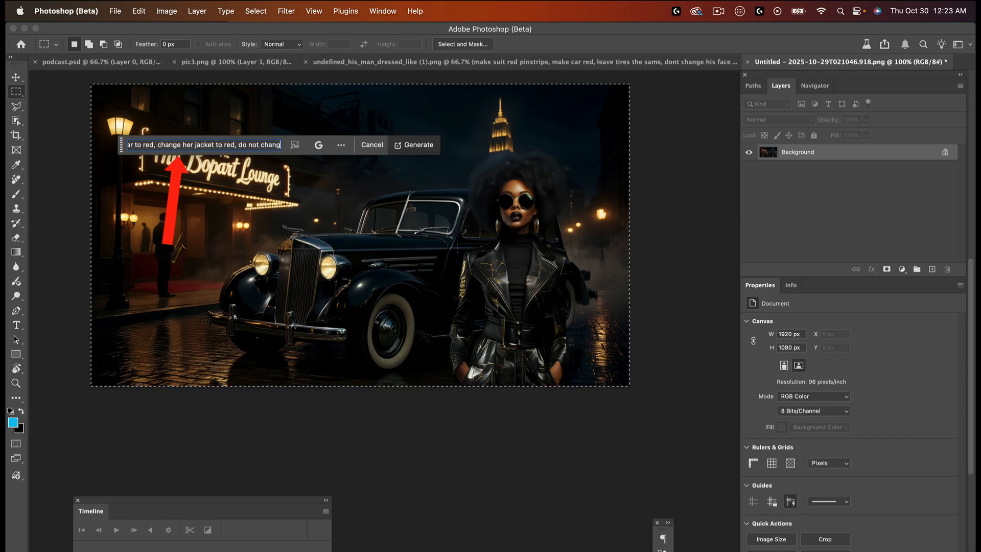
pyautogui.write('e her ')
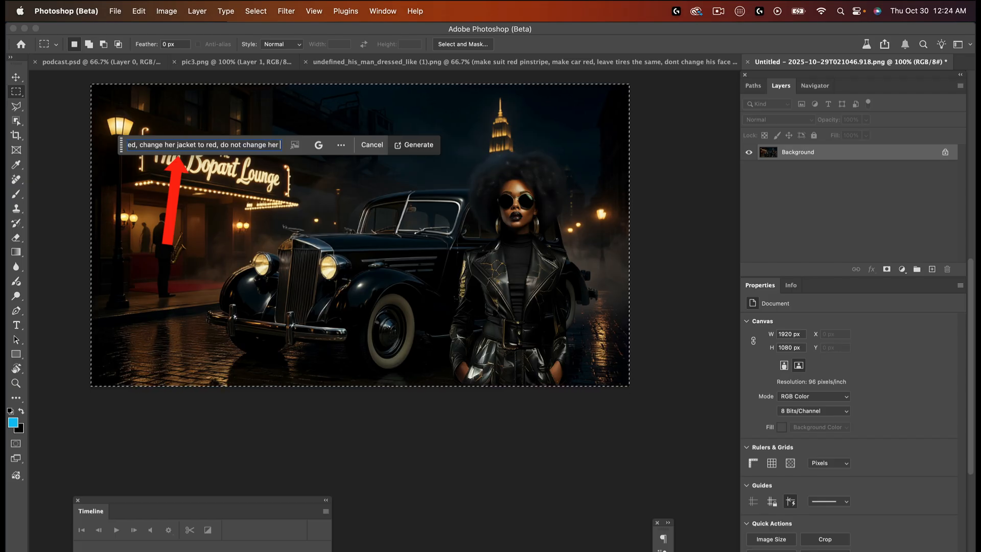
pyautogui.write('face')
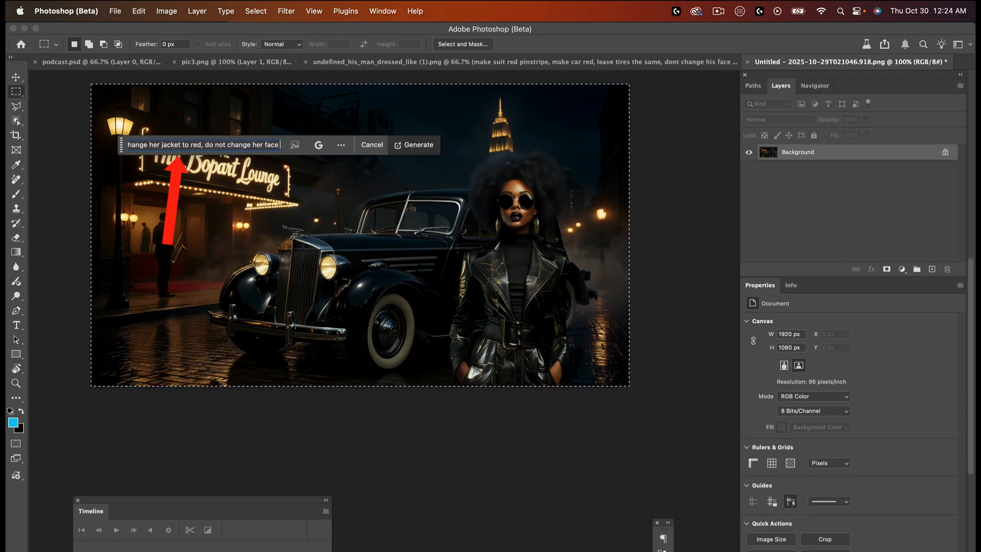
pyautogui.write(' or hands')
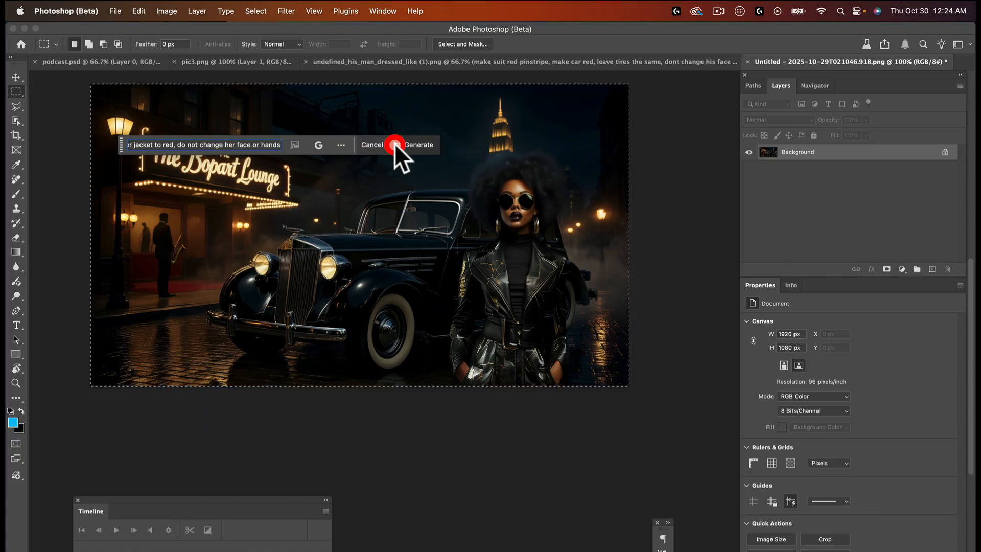
pyautogui.click(411, 143)
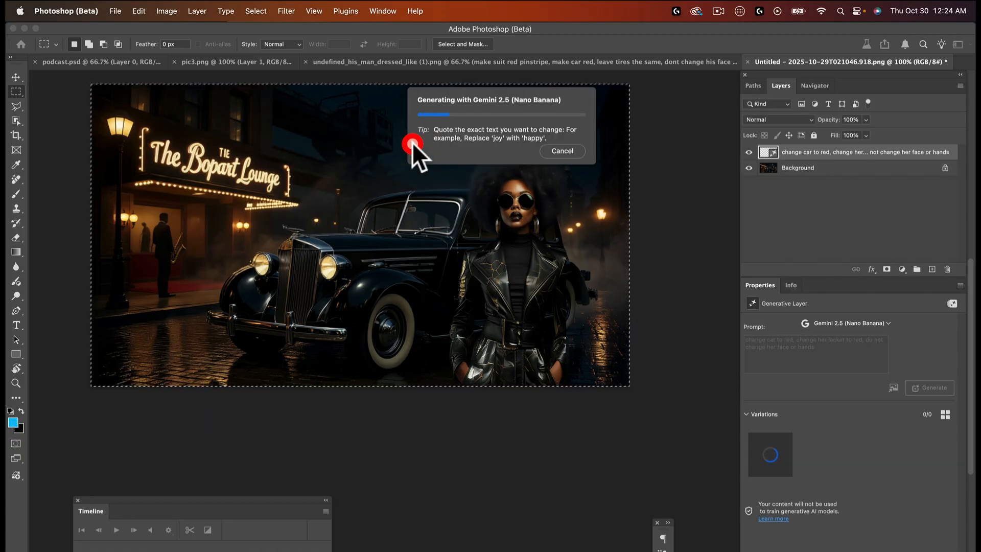